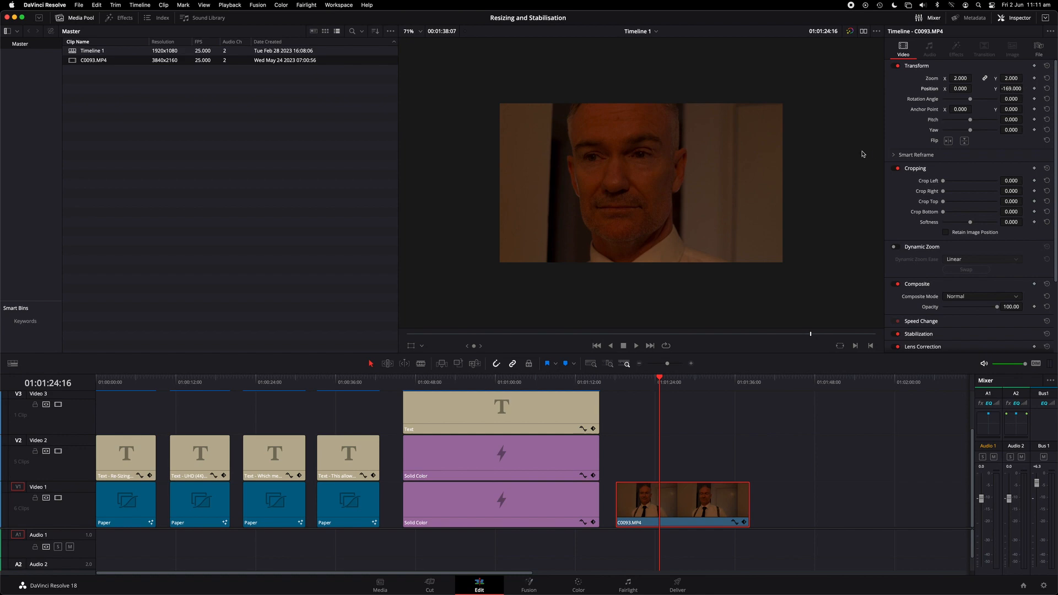
- View the C0093.MP4 clip full screen and return to the editing layout
{"action": "key", "text": "super+f"}
{"action": "mouse_move", "coordinate": [599, 147]}
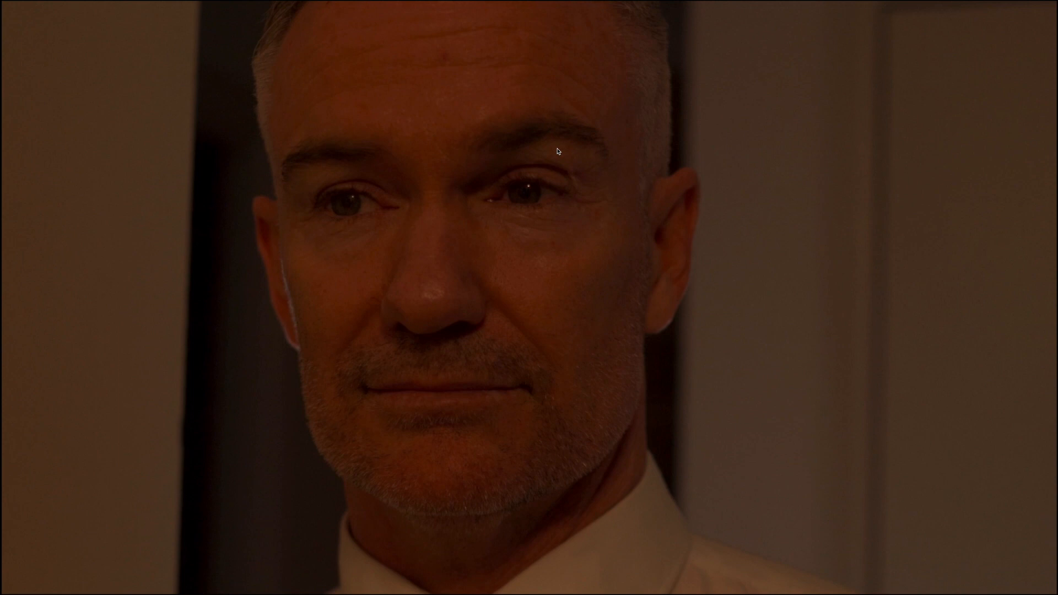
{"action": "key", "text": "Escape"}
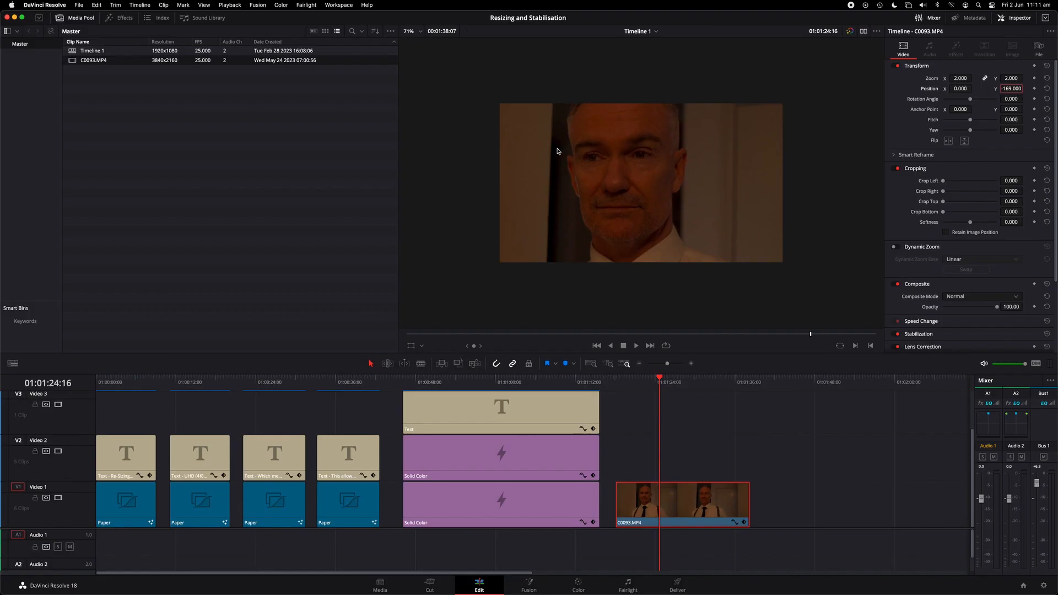
- Reset the zoom and position of the C0093.MP4 clip and save the project
{"action": "left_click", "coordinate": [985, 96]}
{"action": "left_click", "coordinate": [1047, 77]}
{"action": "left_click", "coordinate": [1046, 88]}
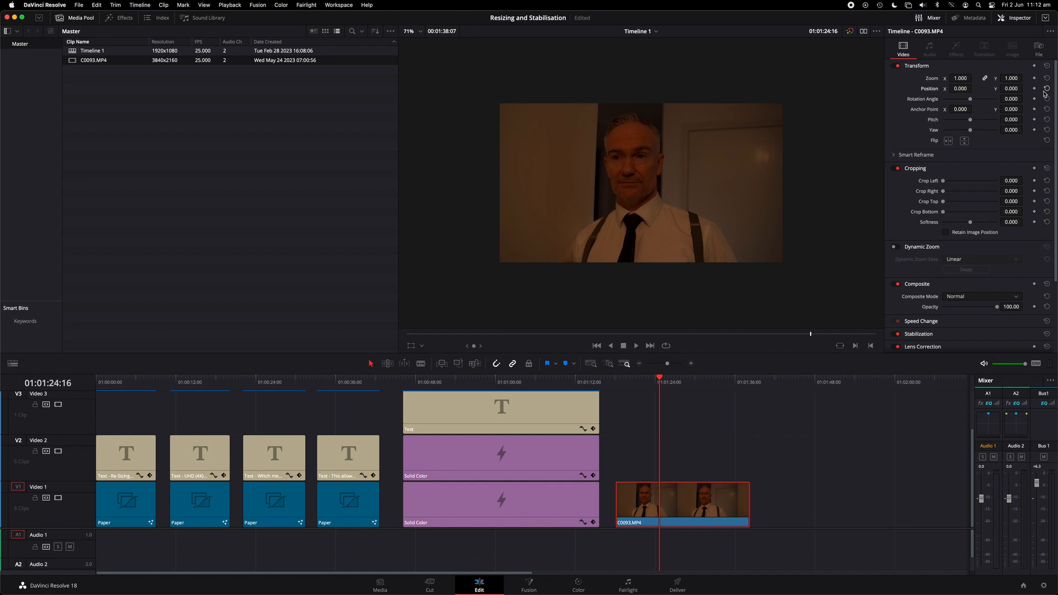
{"action": "key", "text": "super+s"}
- Scale the C0093.MP4 clip up to a zoom of 1.470 with its position reset to zero
{"action": "scroll", "coordinate": [661, 178], "scroll_direction": "up", "scroll_amount": 5}
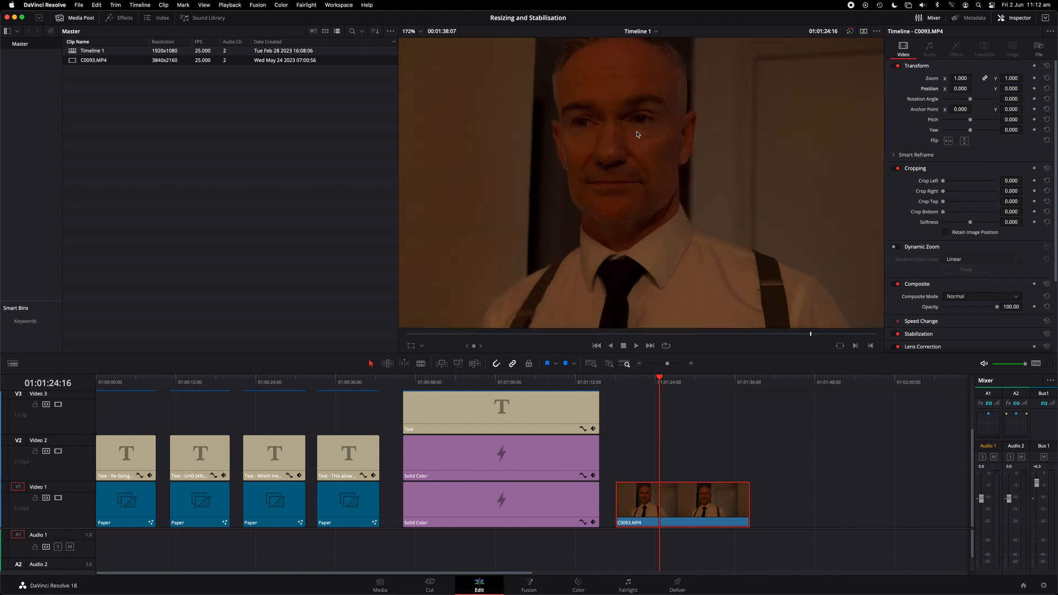
{"action": "scroll", "coordinate": [634, 128], "scroll_direction": "down", "scroll_amount": 3}
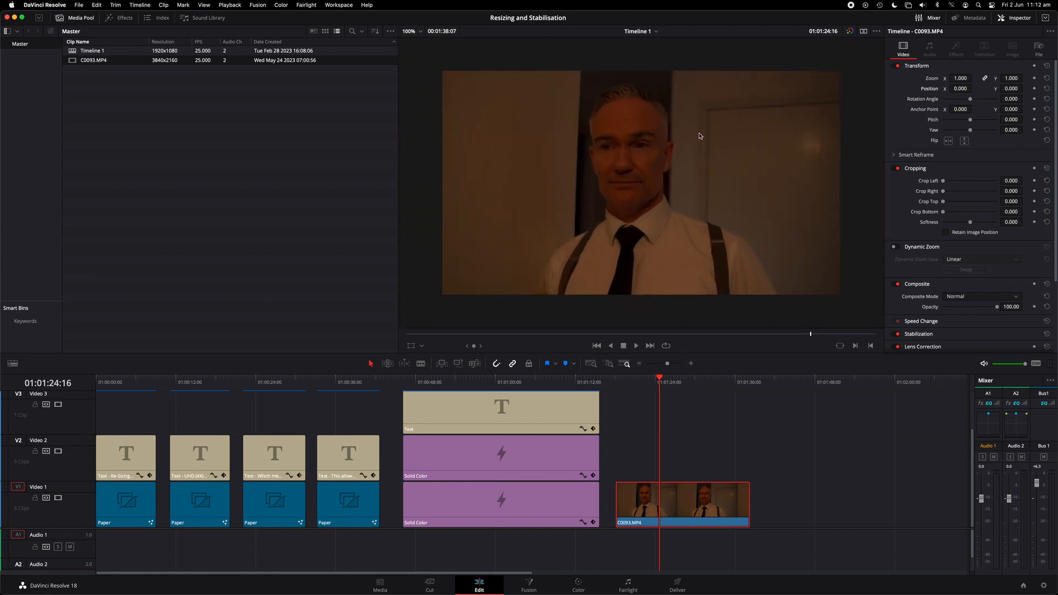
{"action": "mouse_move", "coordinate": [1012, 89]}
{"action": "left_mouse_down"}
{"action": "mouse_move", "coordinate": [1026, 89]}
{"action": "mouse_move", "coordinate": [1003, 88]}
{"action": "mouse_move", "coordinate": [1026, 77]}
{"action": "left_mouse_up"}
{"action": "key", "text": "super+z"}
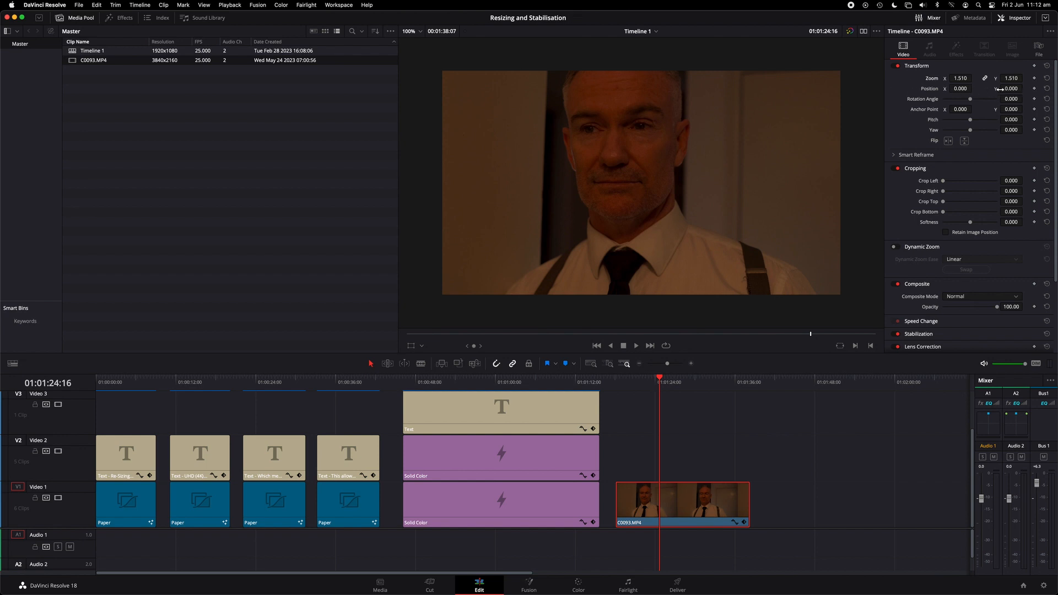
{"action": "mouse_move", "coordinate": [1014, 89]}
{"action": "left_mouse_down"}
{"action": "mouse_move", "coordinate": [965, 88]}
{"action": "mouse_move", "coordinate": [1012, 78]}
{"action": "mouse_move", "coordinate": [1013, 92]}
{"action": "mouse_move", "coordinate": [1026, 88]}
{"action": "left_mouse_up"}
{"action": "scroll", "coordinate": [726, 202], "scroll_direction": "down", "scroll_amount": 2}
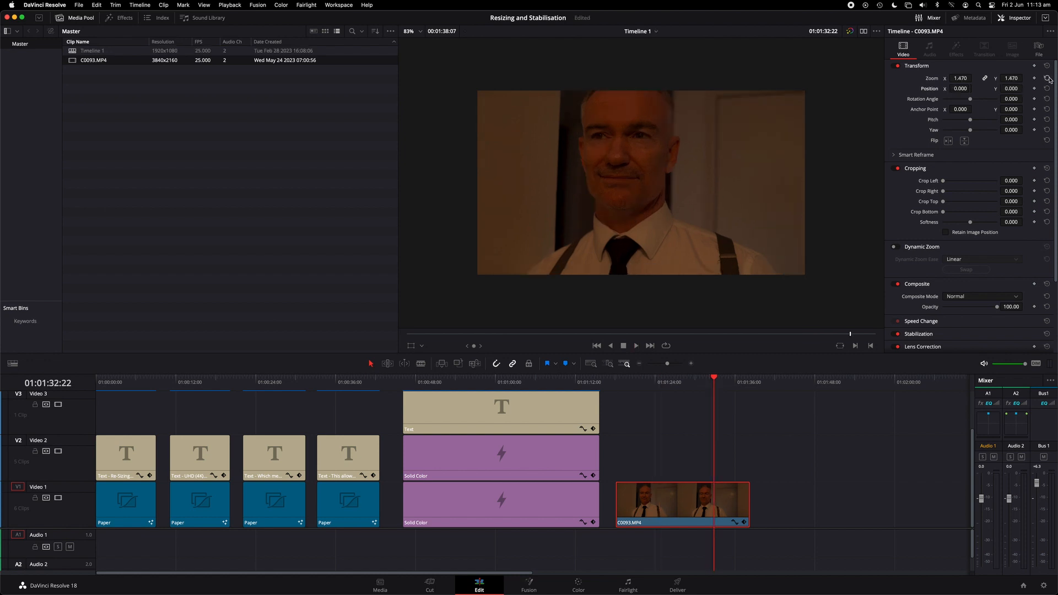
{"action": "left_click", "coordinate": [1046, 88]}
- Play the first harbour clip after the "Stabilizing from the timeline" title and return the playhead to its start
{"action": "left_click_drag", "start_coordinate": [701, 383], "coordinate": [510, 421]}
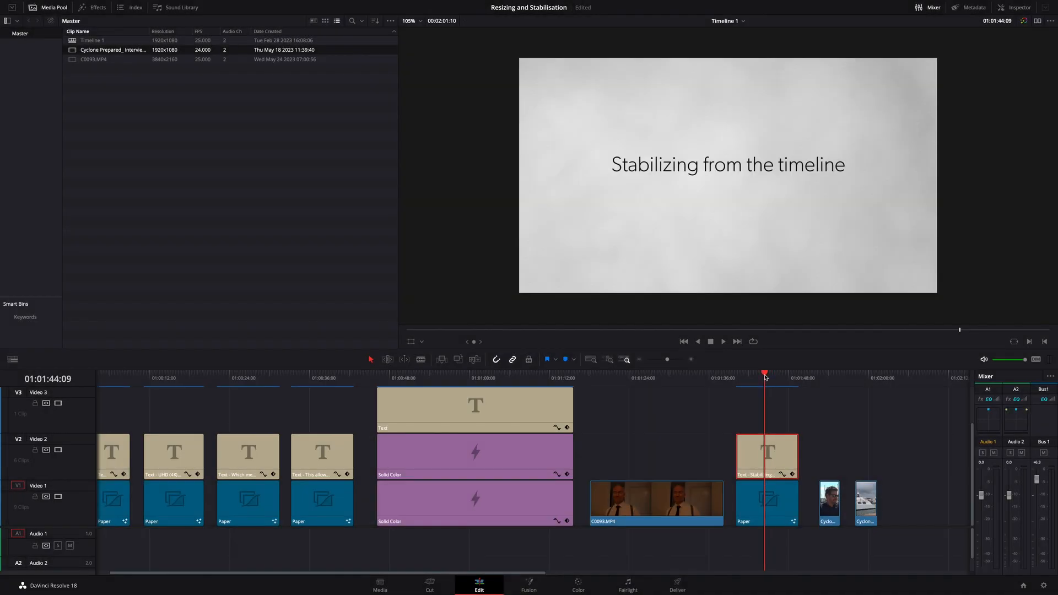
{"action": "left_click", "coordinate": [816, 379]}
{"action": "key", "text": "space"}
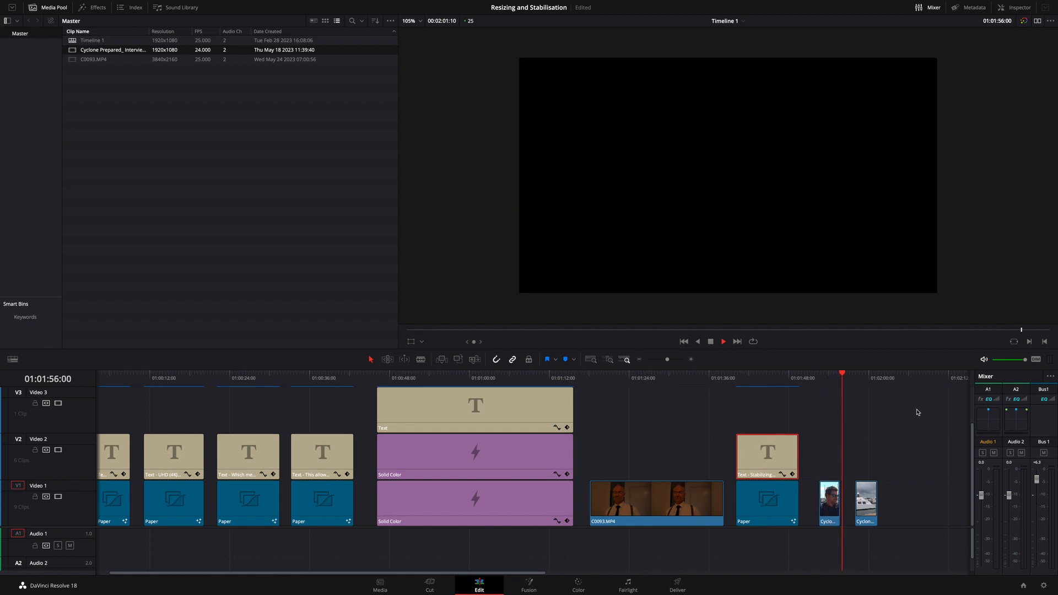
{"action": "left_click_drag", "start_coordinate": [846, 380], "coordinate": [820, 380]}
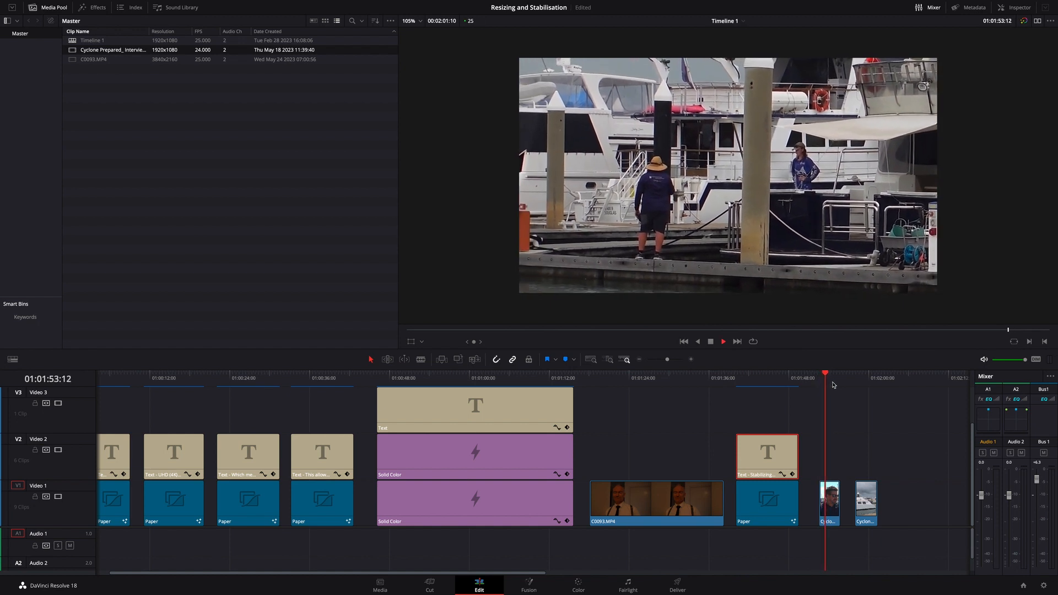
{"action": "key", "text": "space"}
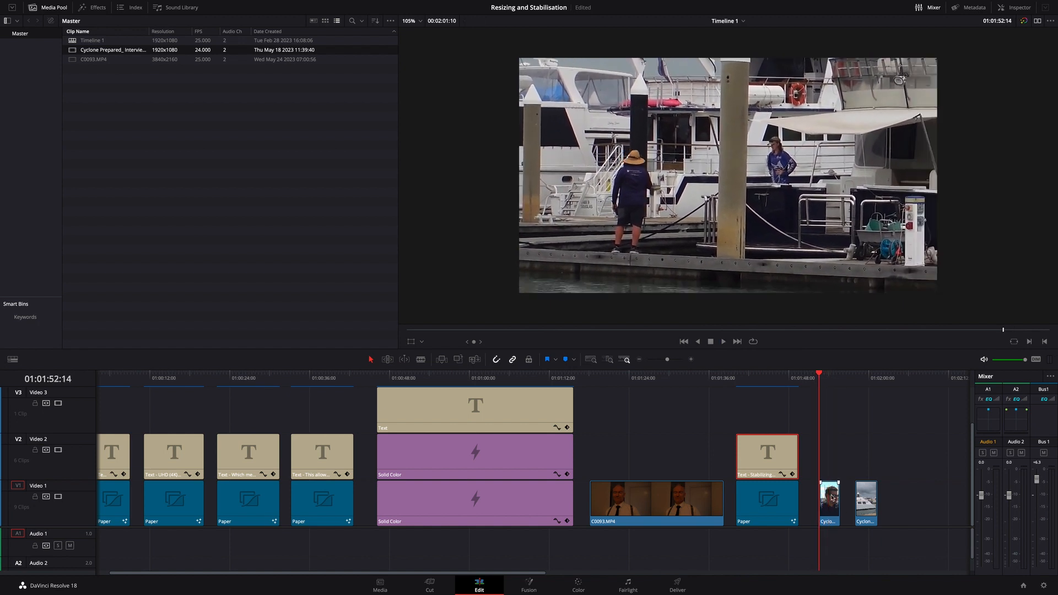
- Show the stabilization settings of the first harbour clip and choose the Perspective mode
{"action": "left_click", "coordinate": [835, 515]}
{"action": "left_click", "coordinate": [1014, 8]}
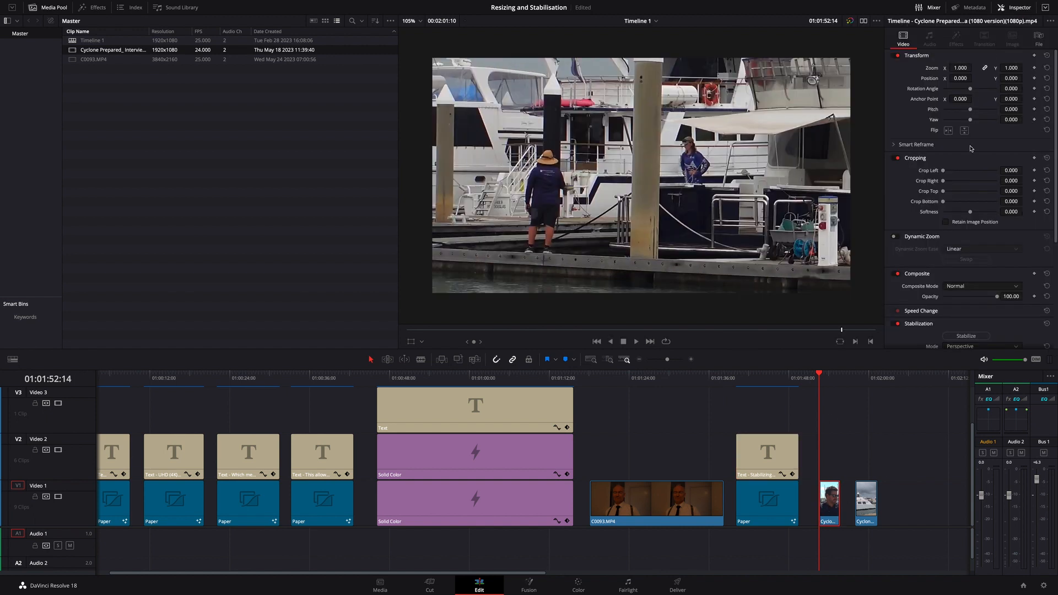
{"action": "scroll", "coordinate": [934, 112], "scroll_direction": "down", "scroll_amount": 2}
{"action": "scroll", "coordinate": [934, 112], "scroll_direction": "down", "scroll_amount": 2}
{"action": "scroll", "coordinate": [952, 168], "scroll_direction": "down", "scroll_amount": 2}
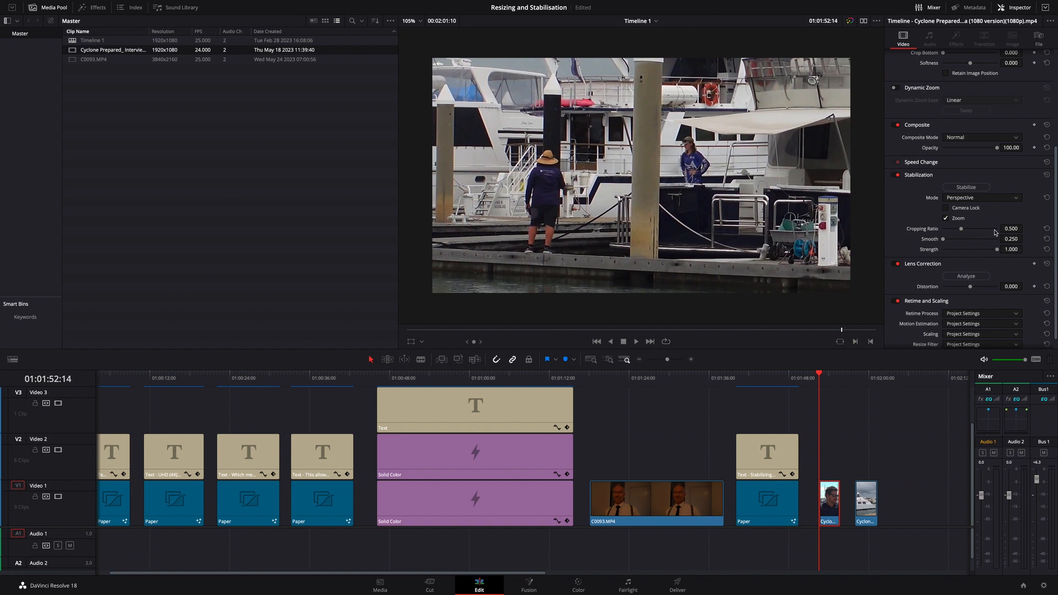
{"action": "left_click", "coordinate": [963, 200]}
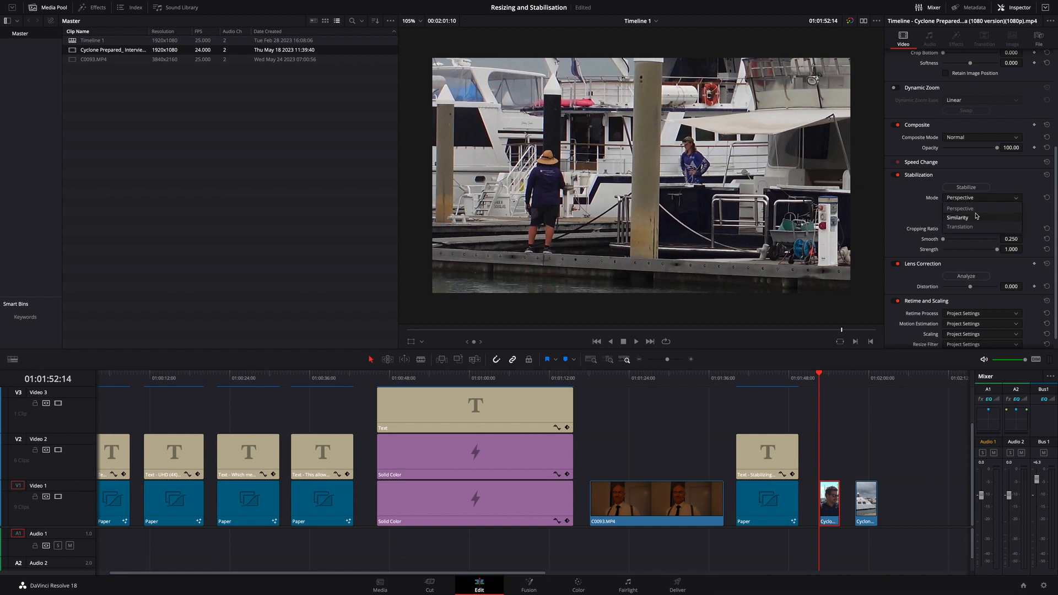
{"action": "left_click", "coordinate": [963, 209]}
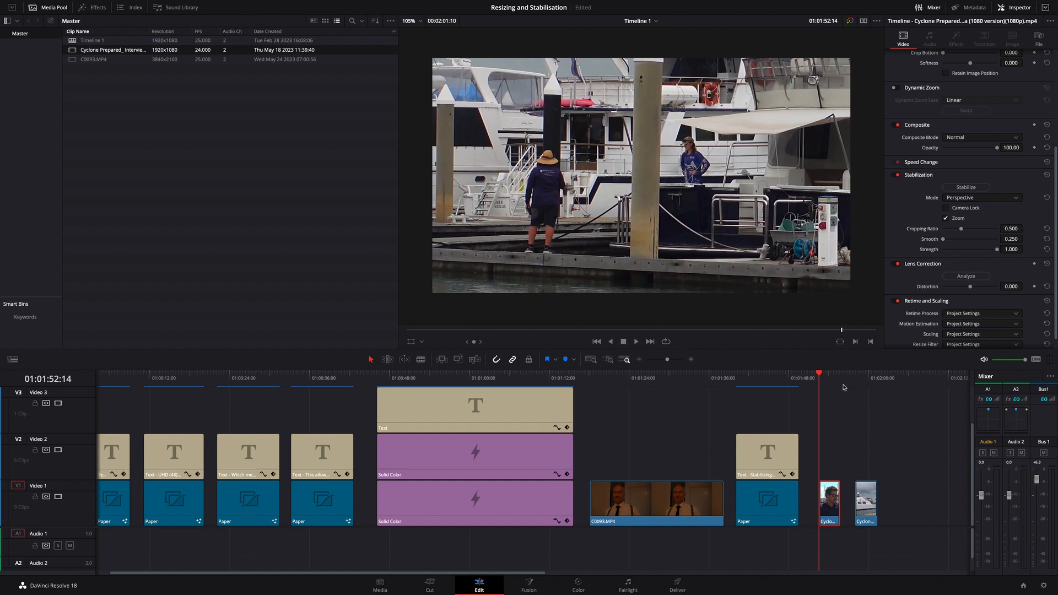
- Stabilize the first harbour clip and play back the result from its start
{"action": "left_click", "coordinate": [965, 188]}
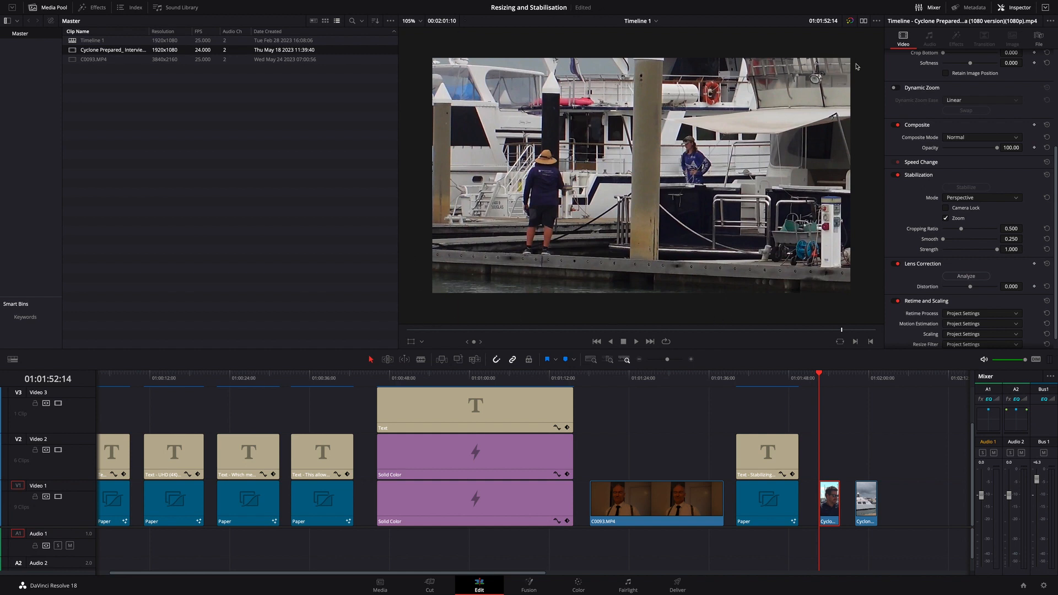
{"action": "key", "text": "space"}
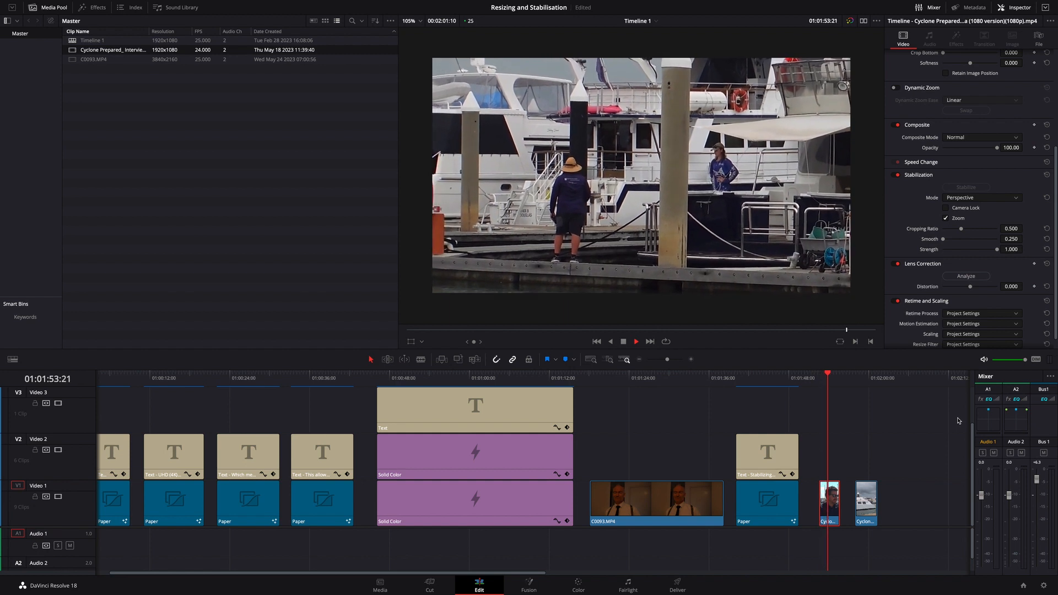
{"action": "key", "text": "space"}
{"action": "left_click", "coordinate": [839, 377]}
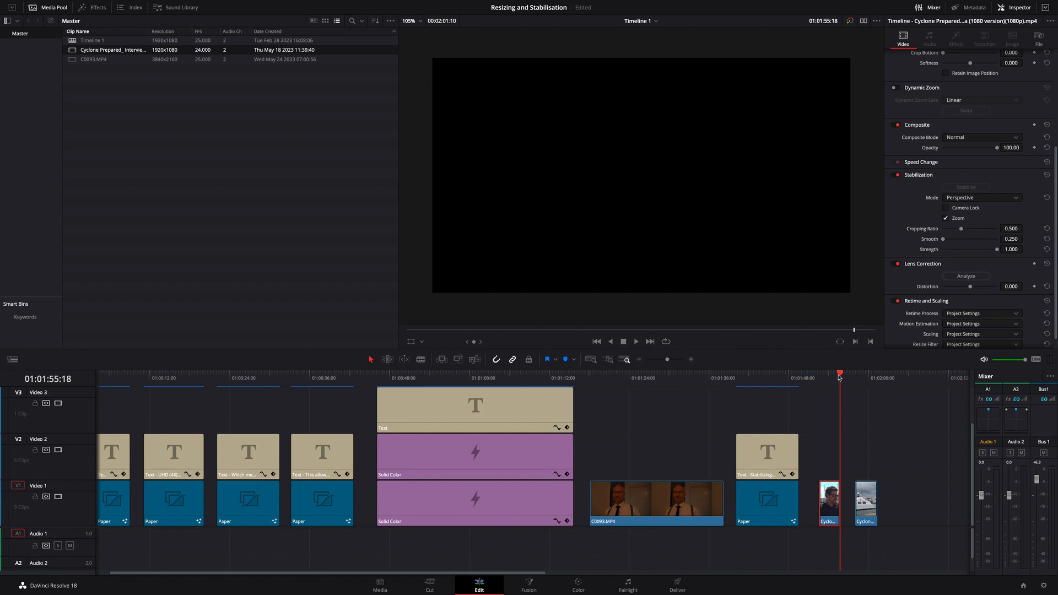
{"action": "left_click_drag", "start_coordinate": [839, 377], "coordinate": [819, 377]}
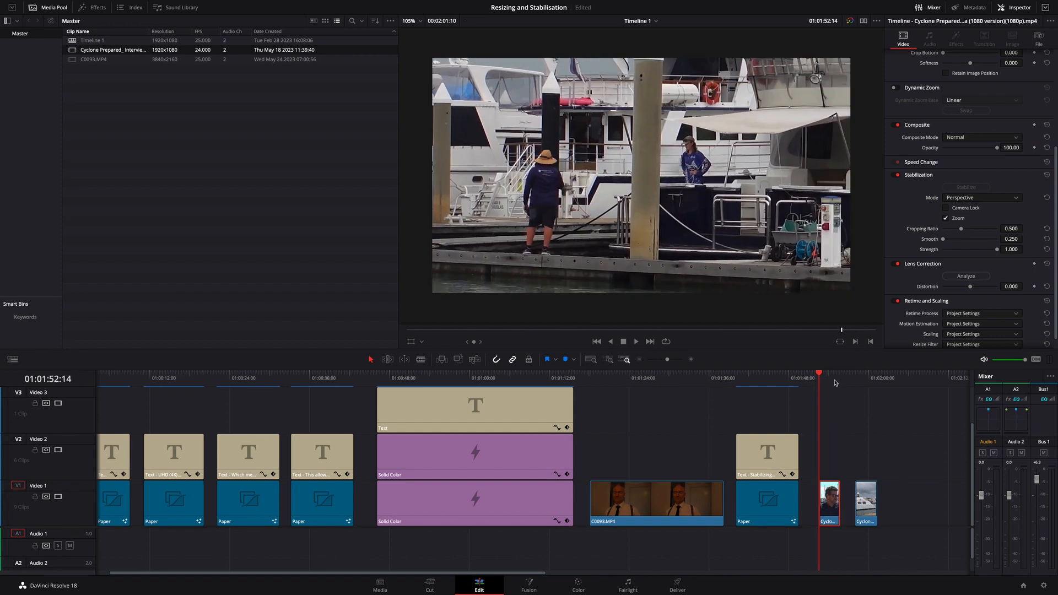
{"action": "key", "text": "space"}
{"action": "key", "text": "space"}
- Reset the first harbour clip's stabilization and stabilize it again with Camera Lock enabled
{"action": "left_click", "coordinate": [1047, 175]}
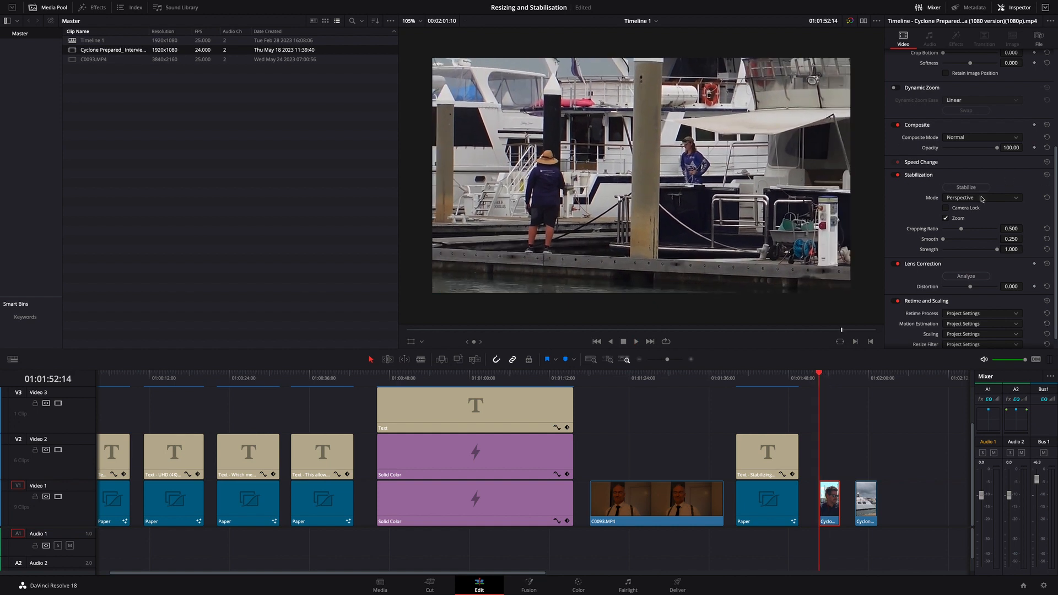
{"action": "left_click", "coordinate": [946, 209]}
{"action": "left_click", "coordinate": [966, 187]}
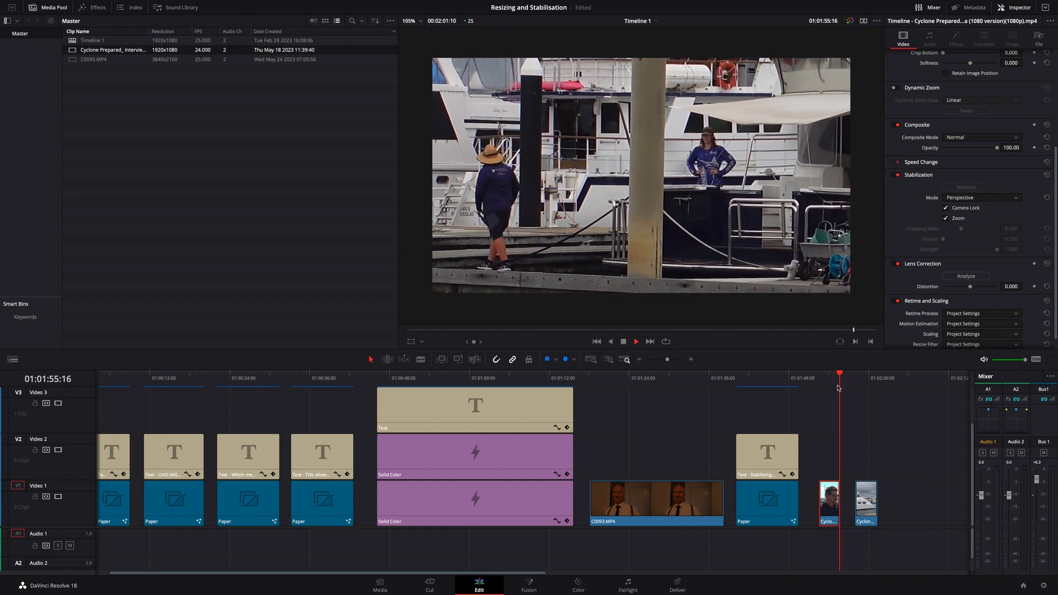
- Review the playback of the camera-locked harbour clip with the viewer image reduced
{"action": "key", "text": "space"}
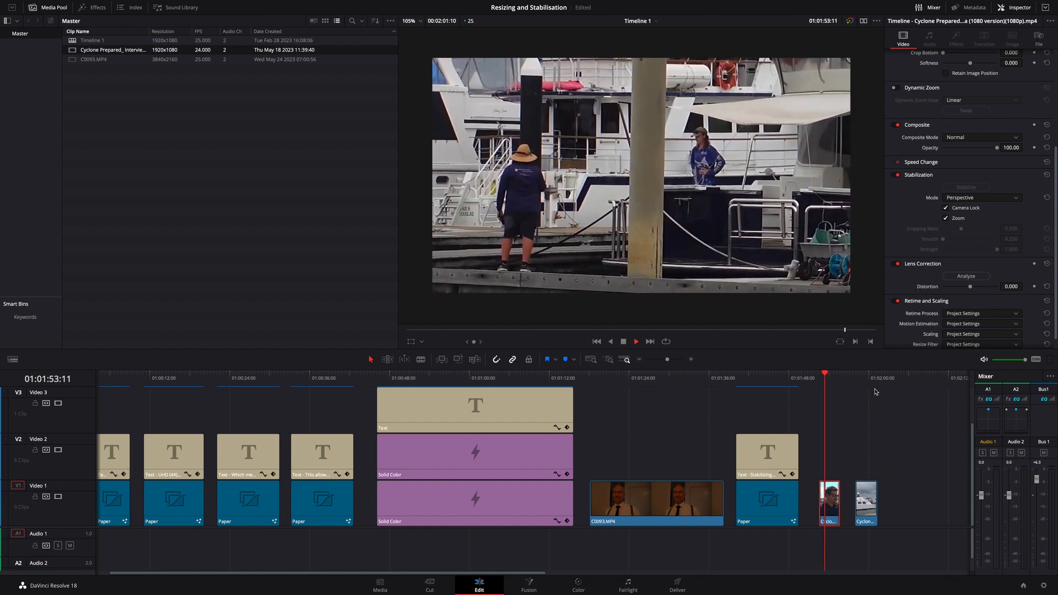
{"action": "scroll", "coordinate": [633, 269], "scroll_direction": "down", "scroll_amount": 3}
{"action": "key", "text": "space"}
{"action": "scroll", "coordinate": [633, 268], "scroll_direction": "down", "scroll_amount": 2}
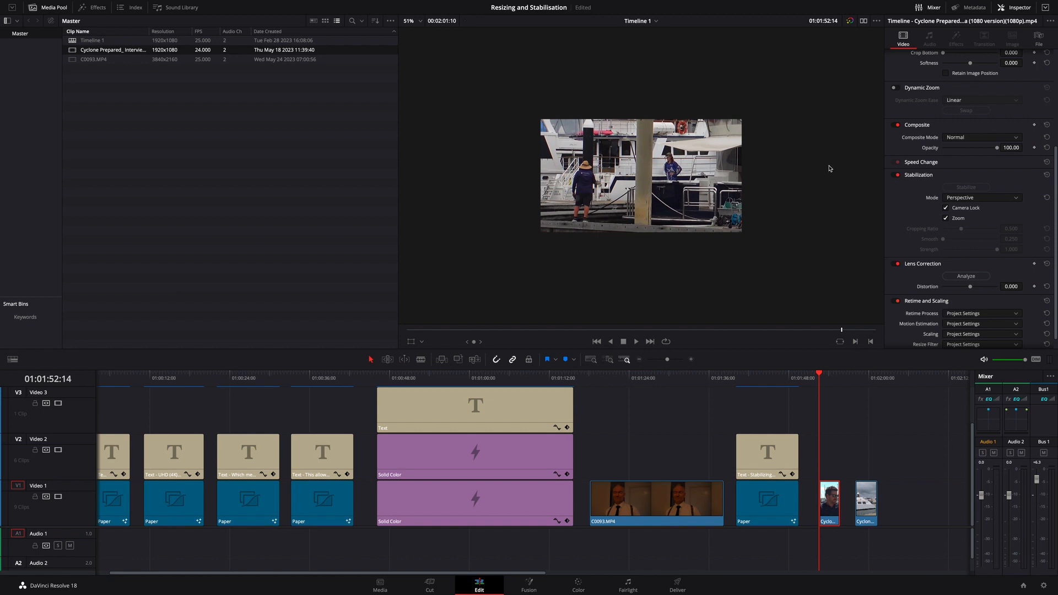
- Play the following catamaran clip and return the playhead to its start
{"action": "key", "text": "Down"}
{"action": "key", "text": "space"}
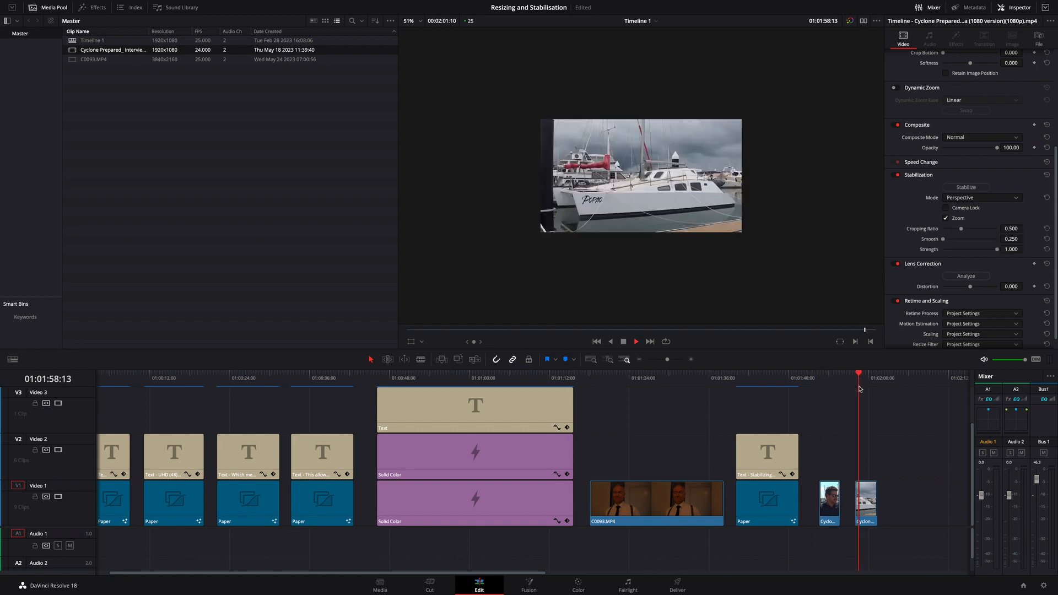
{"action": "key", "text": "space"}
{"action": "left_click_drag", "start_coordinate": [867, 384], "coordinate": [854, 384]}
- Stabilize the catamaran clip in Perspective mode without Camera Lock and play back the result
{"action": "left_click", "coordinate": [865, 501]}
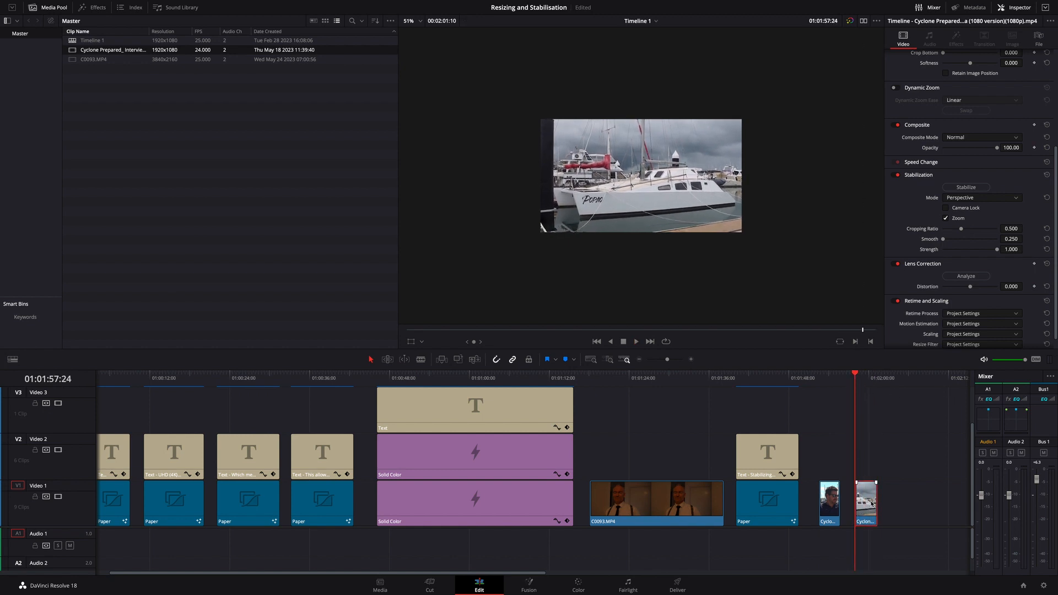
{"action": "left_click", "coordinate": [967, 188]}
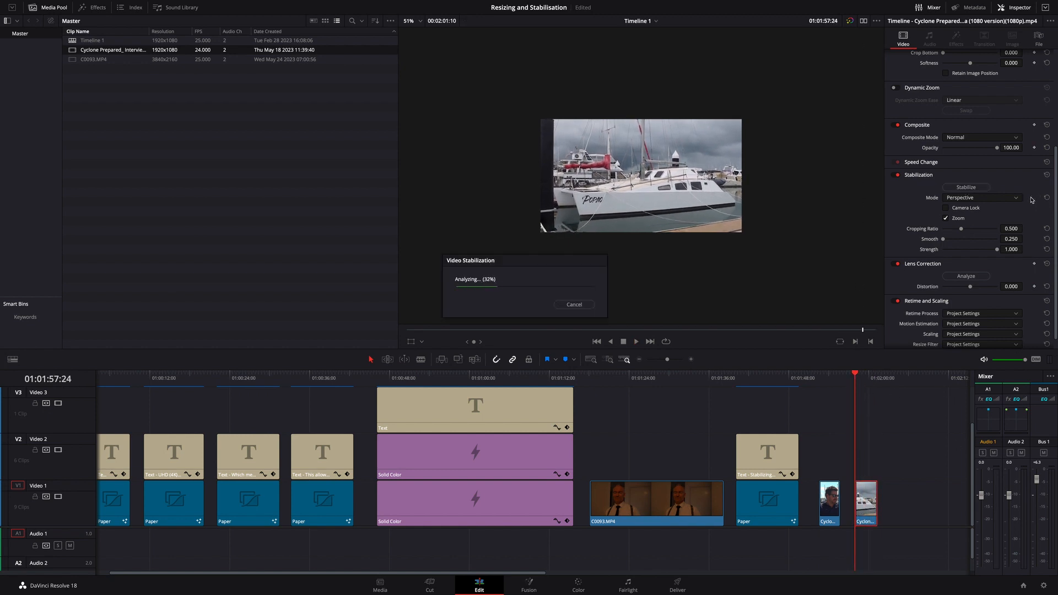
{"action": "key", "text": "space"}
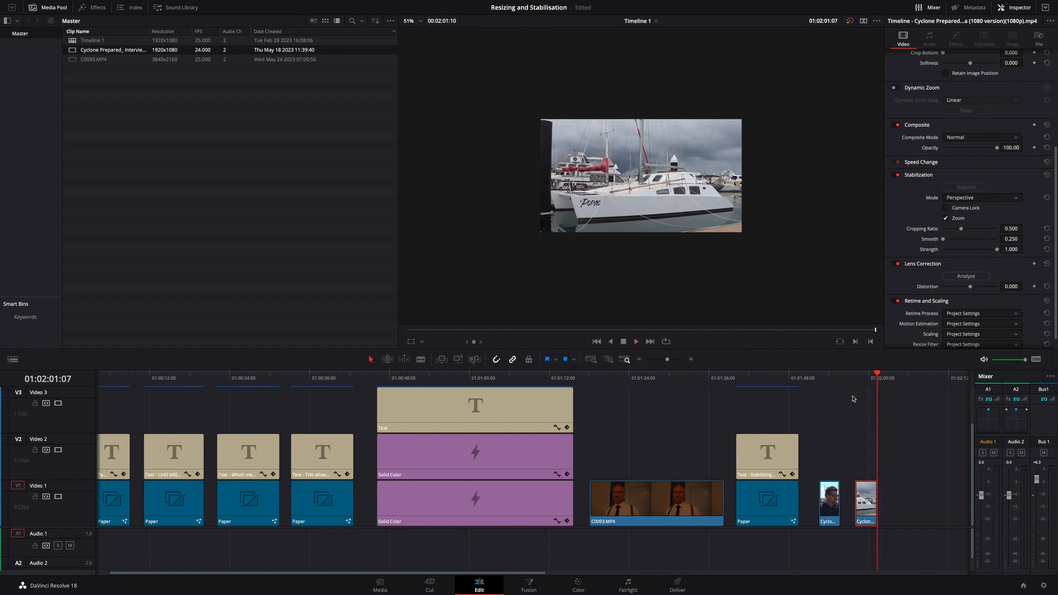
{"action": "left_click", "coordinate": [854, 379]}
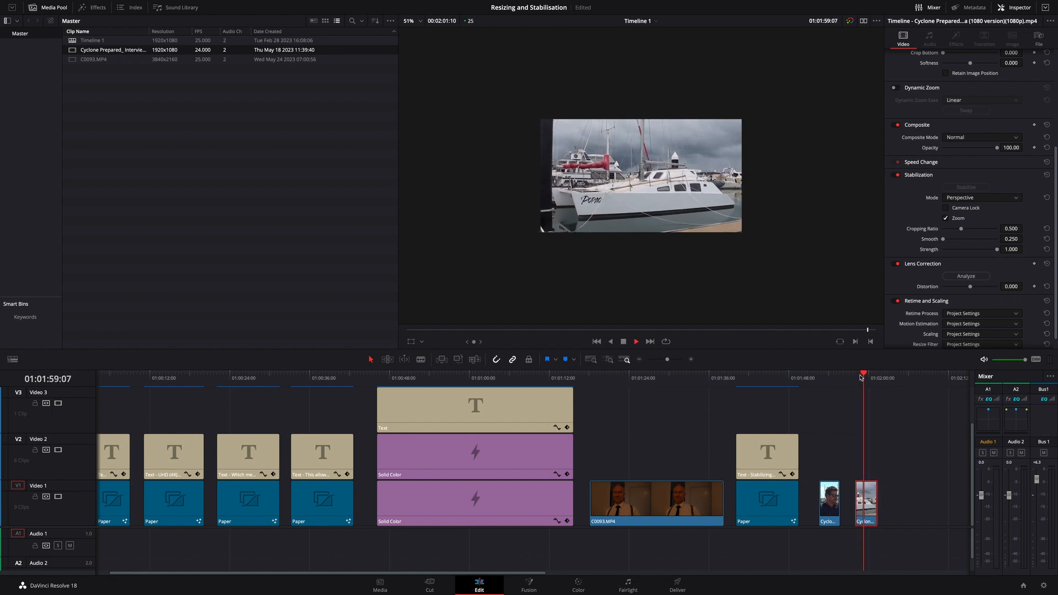
{"action": "left_click_drag", "start_coordinate": [880, 385], "coordinate": [855, 380]}
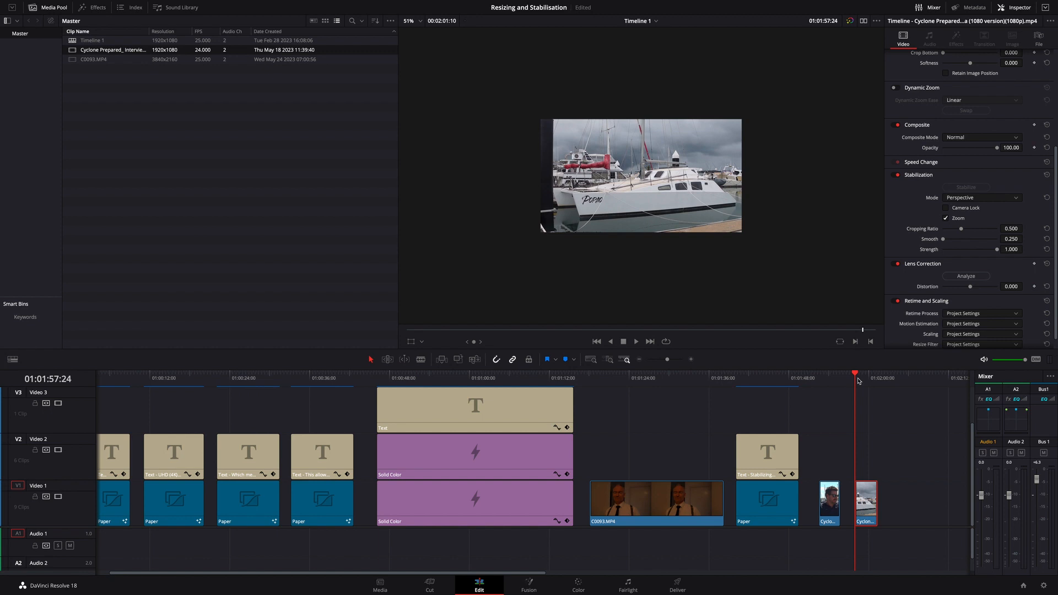
- Stabilize the catamaran clip again with Camera Lock enabled and play back the result
{"action": "left_click", "coordinate": [945, 208]}
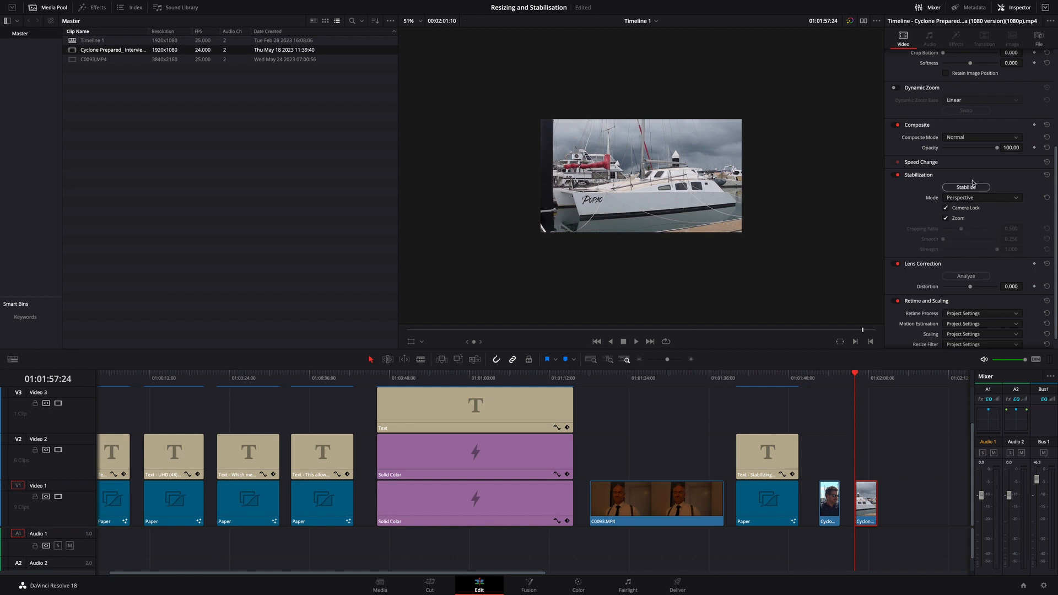
{"action": "left_click", "coordinate": [966, 188]}
{"action": "key", "text": "space"}
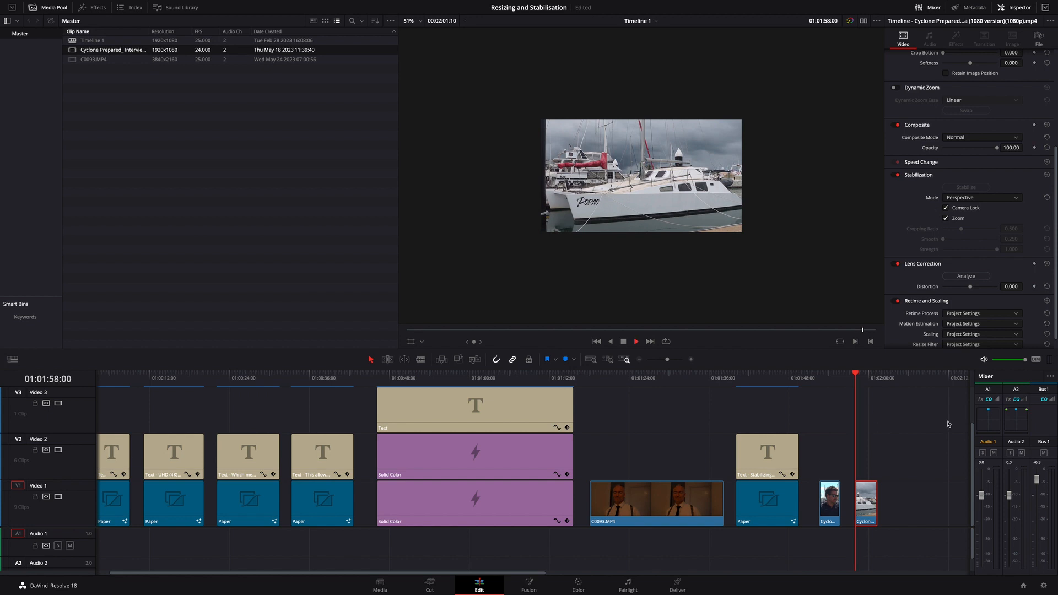
{"action": "key", "text": "space"}
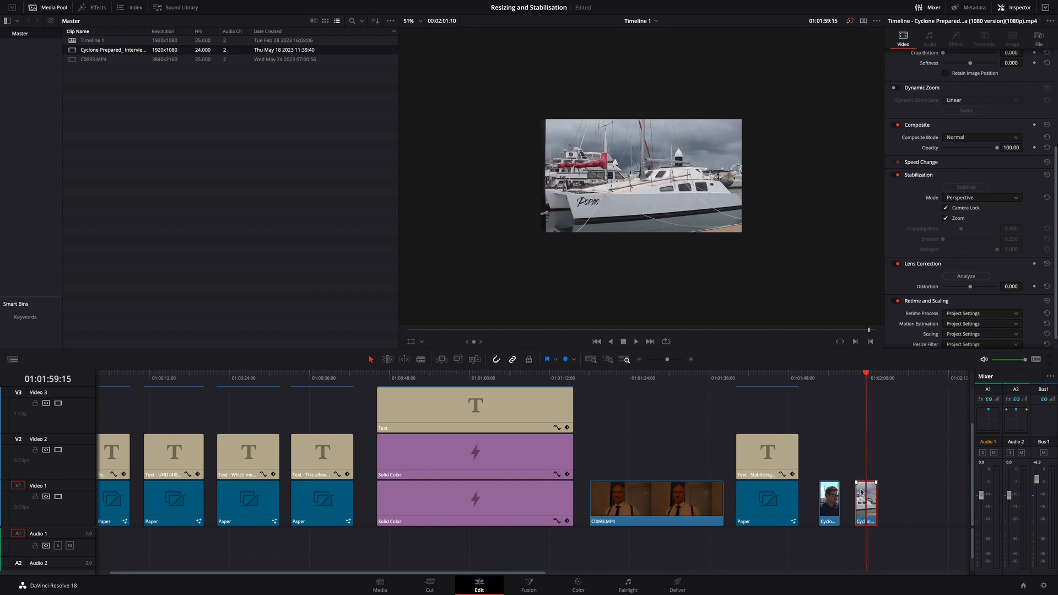
- Enlarge the viewer image to 122% and replay the stabilized catamaran clip from its start
{"action": "left_click", "coordinate": [419, 21]}
{"action": "left_click", "coordinate": [417, 39]}
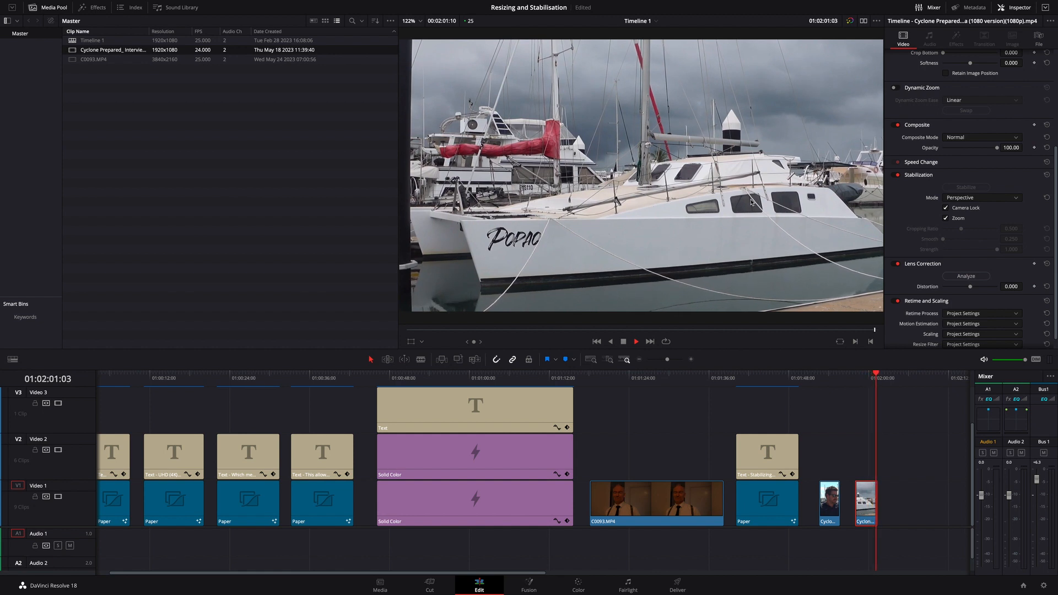
{"action": "left_click", "coordinate": [854, 374]}
{"action": "key", "text": "space"}
{"action": "left_click", "coordinate": [863, 380]}
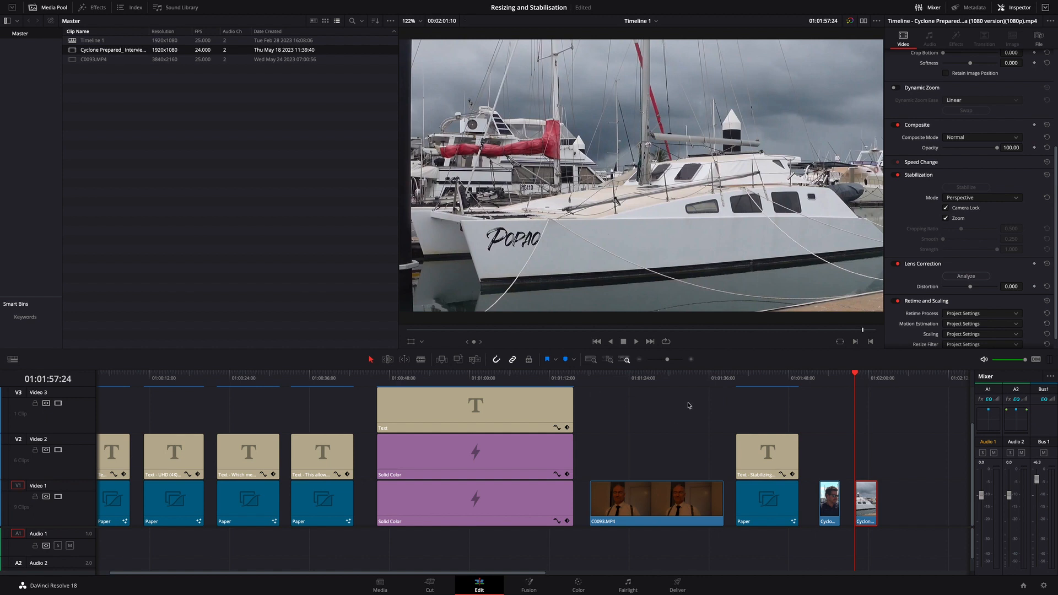
- Go back to the C0093.MP4 interview clip, select it and play a section of its unstabilized footage
{"action": "left_click_drag", "start_coordinate": [688, 406], "coordinate": [645, 393]}
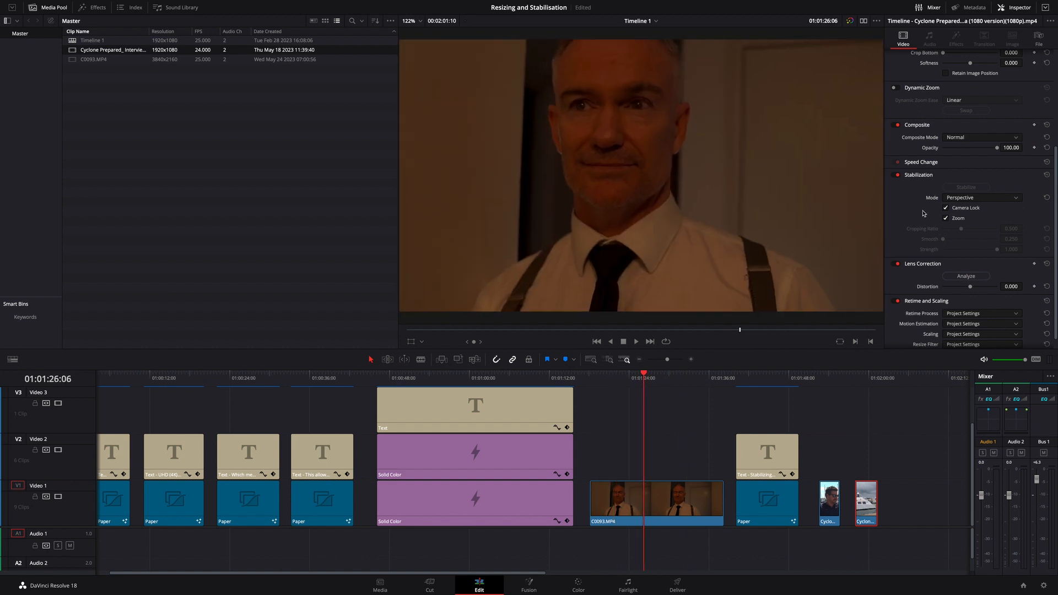
{"action": "left_click", "coordinate": [641, 499]}
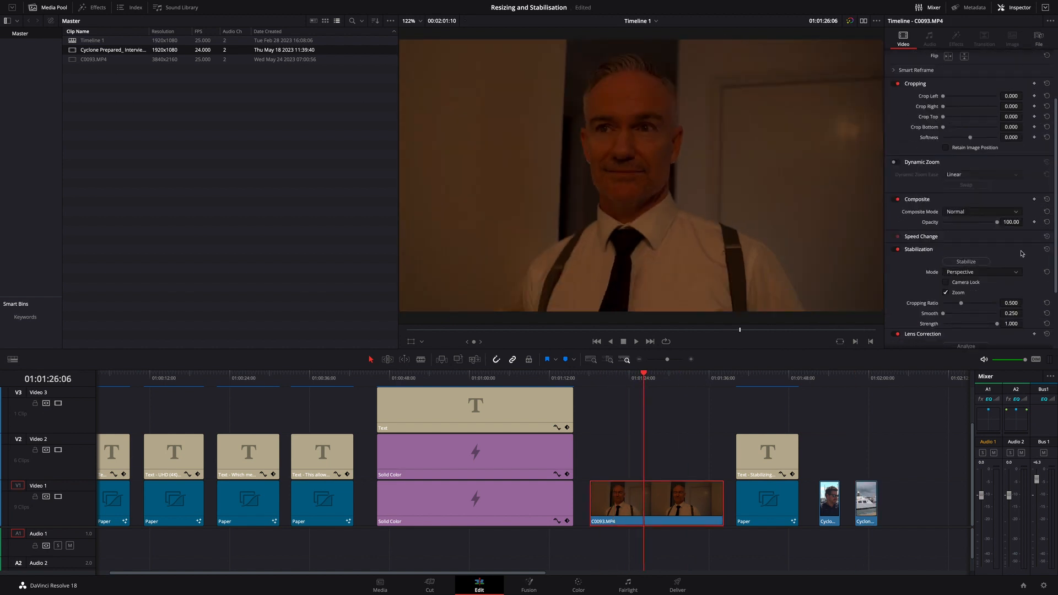
{"action": "mouse_move", "coordinate": [626, 408]}
{"action": "left_mouse_down"}
{"action": "mouse_move", "coordinate": [590, 402]}
{"action": "mouse_move", "coordinate": [620, 398]}
{"action": "left_mouse_up"}
{"action": "key", "text": "space"}
{"action": "key", "text": "space"}
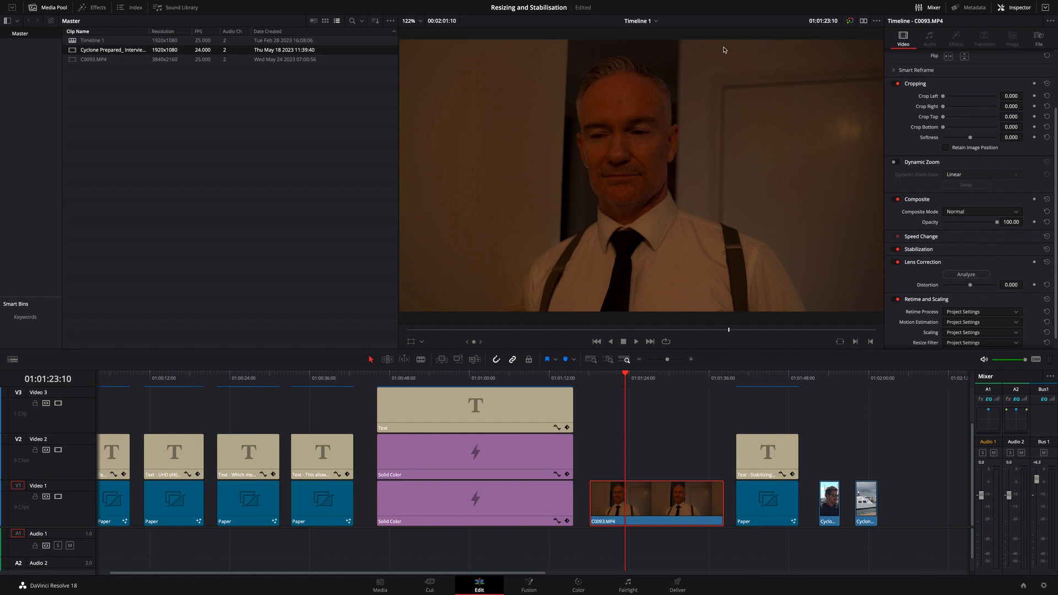
{"action": "key", "text": "space"}
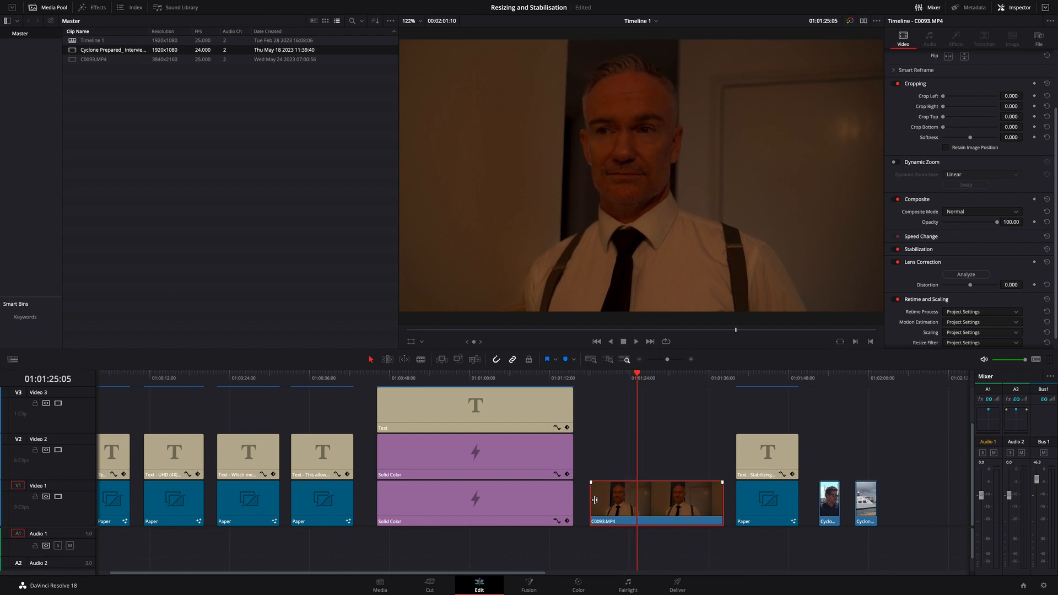
- Trim both ends of C0093.MP4 to a short section starting at 01:01:23:11 and play it from its new start
{"action": "left_click_drag", "start_coordinate": [590, 502], "coordinate": [638, 504]}
{"action": "left_click_drag", "start_coordinate": [637, 378], "coordinate": [668, 379]}
{"action": "mouse_move", "coordinate": [641, 504]}
{"action": "left_mouse_down"}
{"action": "mouse_move", "coordinate": [668, 504]}
{"action": "mouse_move", "coordinate": [641, 504]}
{"action": "left_mouse_up"}
{"action": "left_click", "coordinate": [626, 379]}
{"action": "key", "text": "space"}
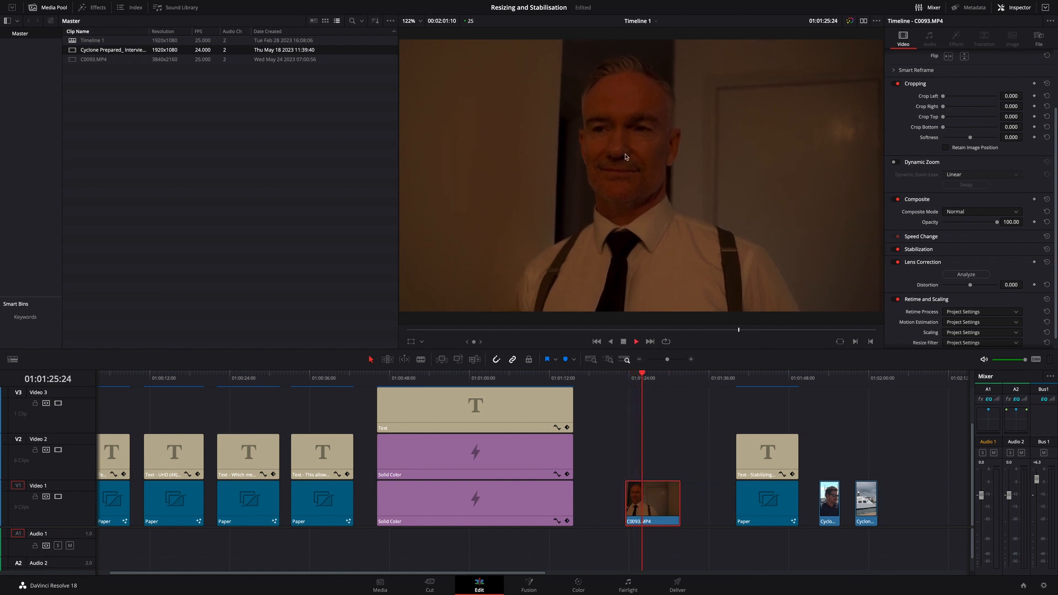
{"action": "key", "text": "space"}
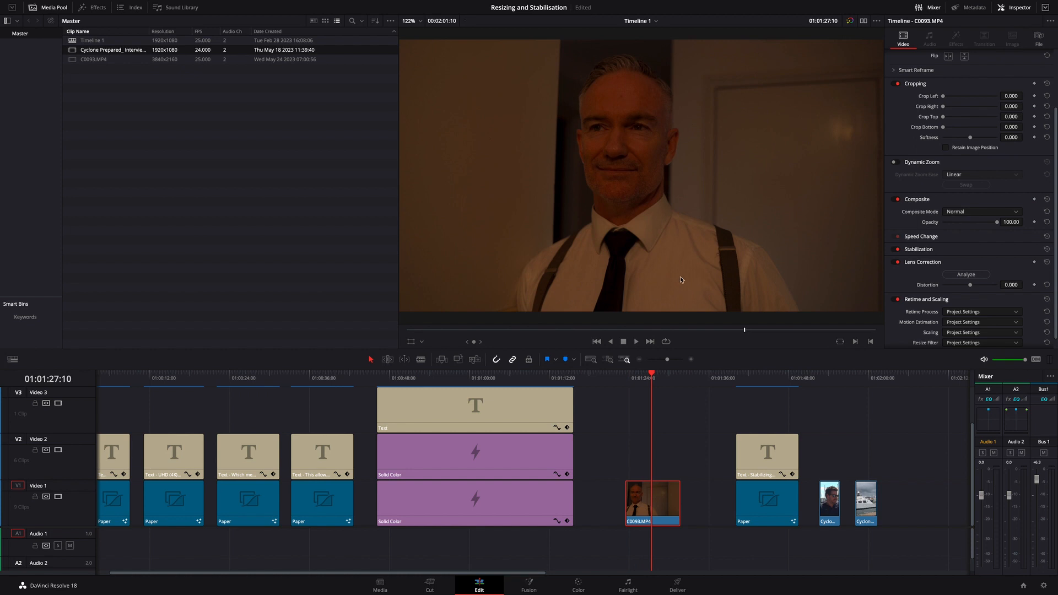
- Stabilize the trimmed C0093.MP4 clip in Perspective mode without Camera Lock and play back the result
{"action": "key", "text": "Up"}
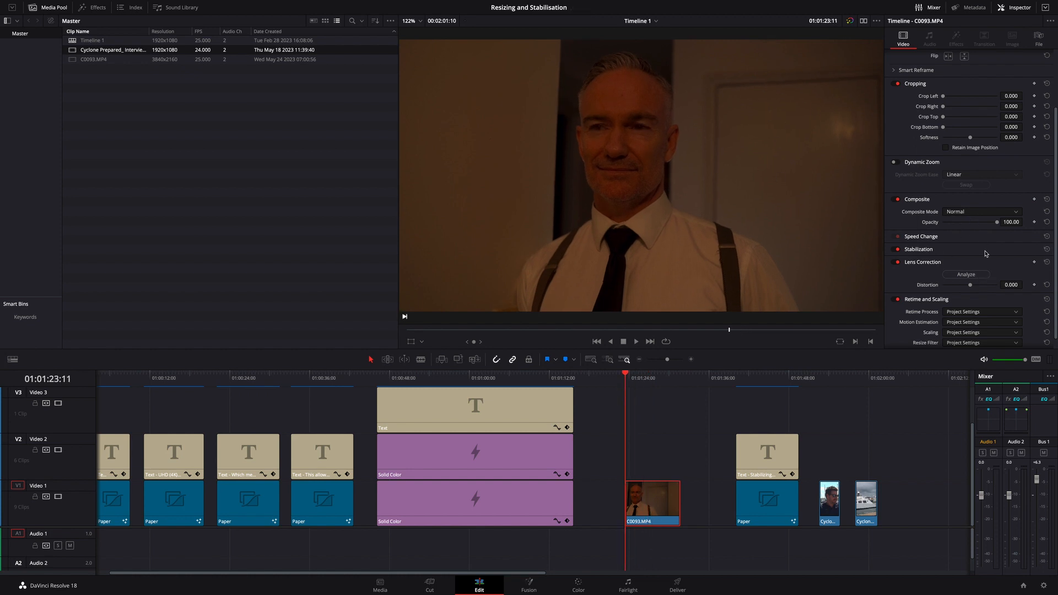
{"action": "left_click", "coordinate": [955, 251]}
{"action": "left_click", "coordinate": [970, 262]}
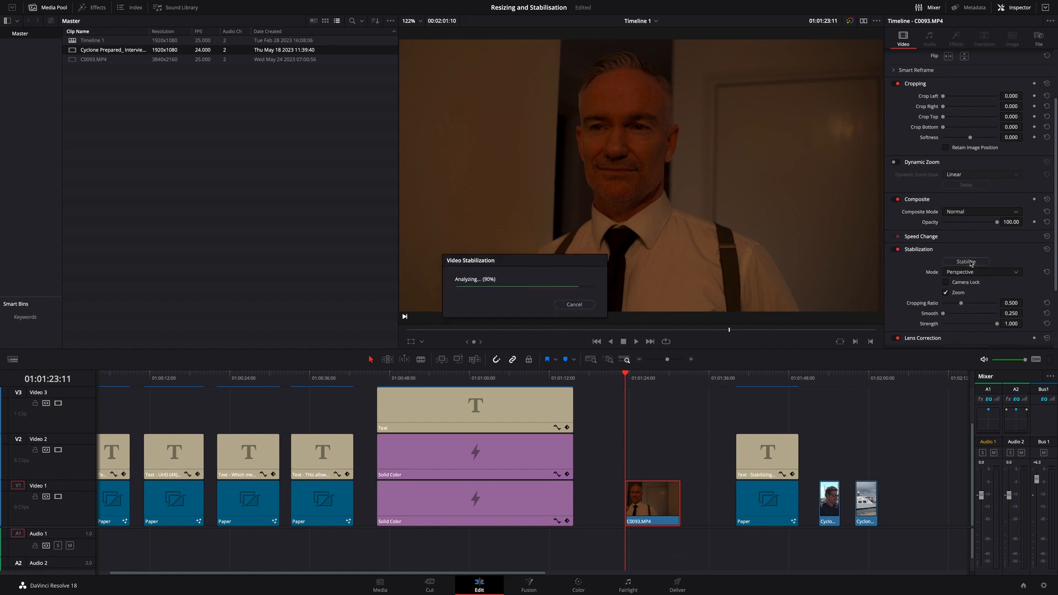
{"action": "key", "text": "space"}
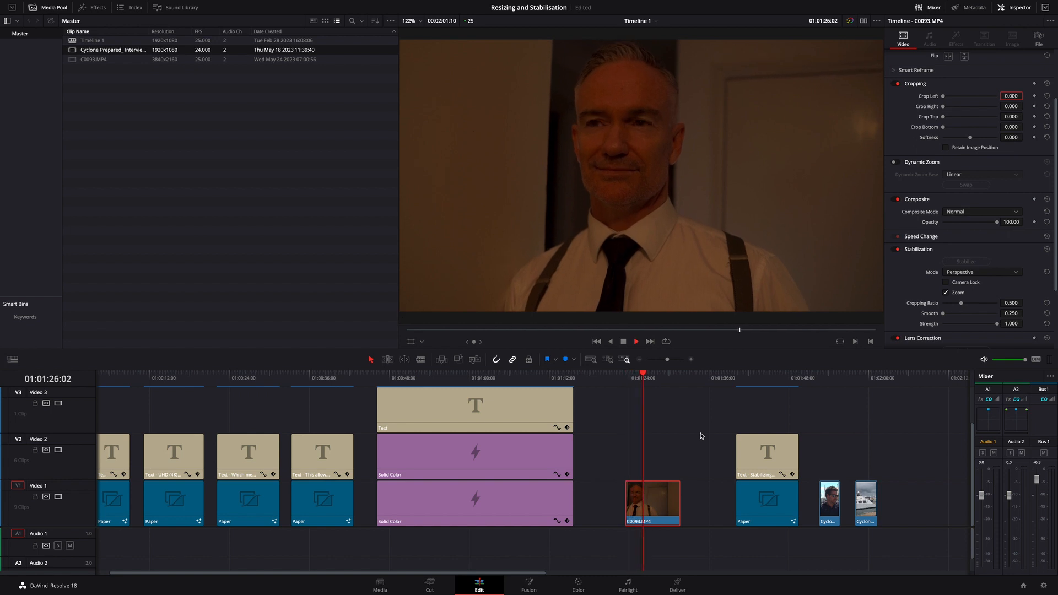
{"action": "key", "text": "space"}
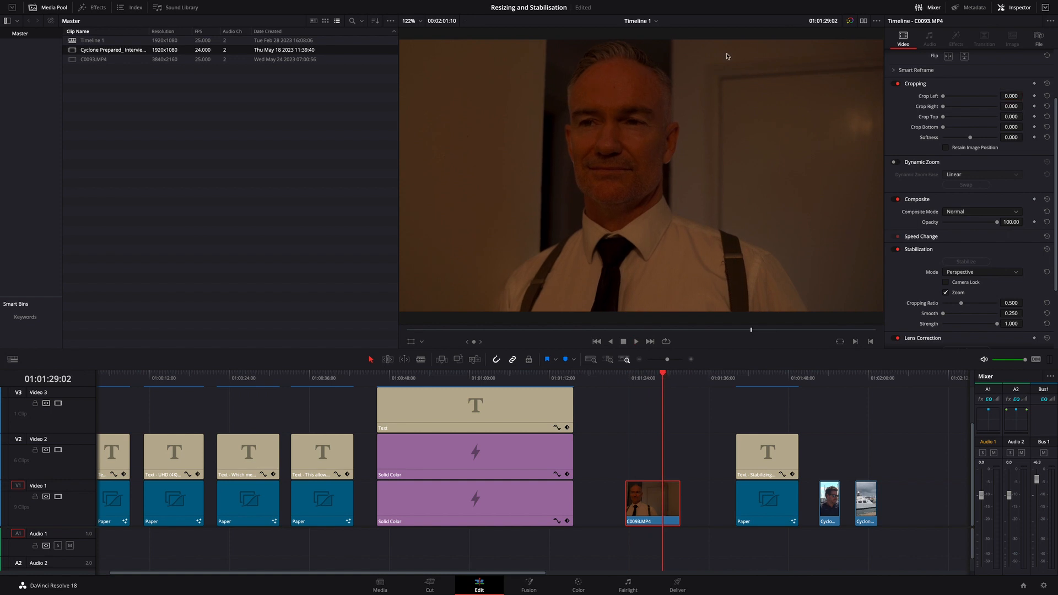
- Examine the first harbour clip for comparison, then return to the start of C0093.MP4 and reselect that clip
{"action": "left_click_drag", "start_coordinate": [662, 375], "coordinate": [637, 385]}
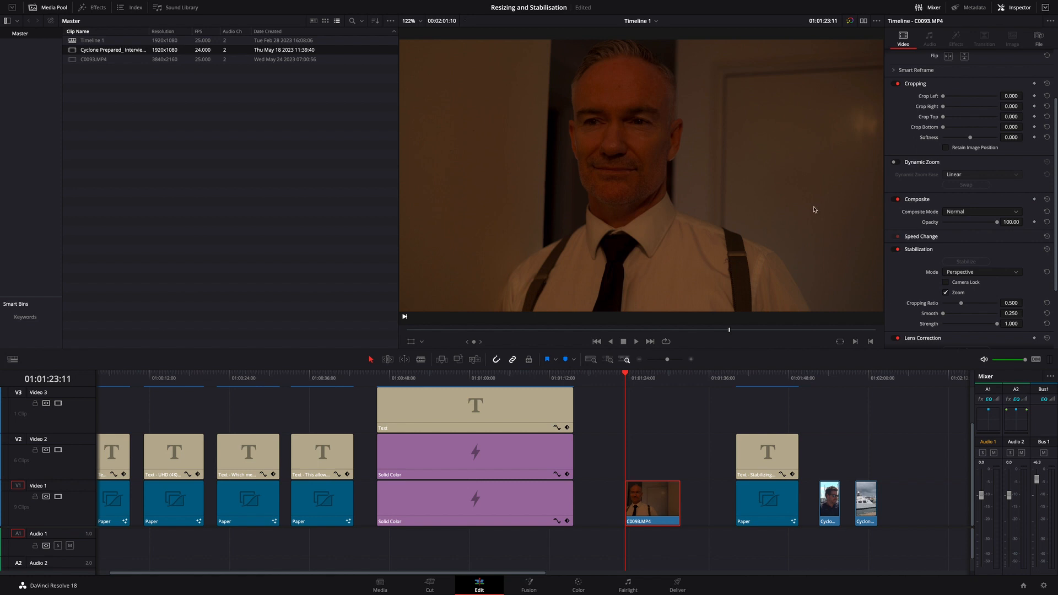
{"action": "left_click", "coordinate": [819, 378]}
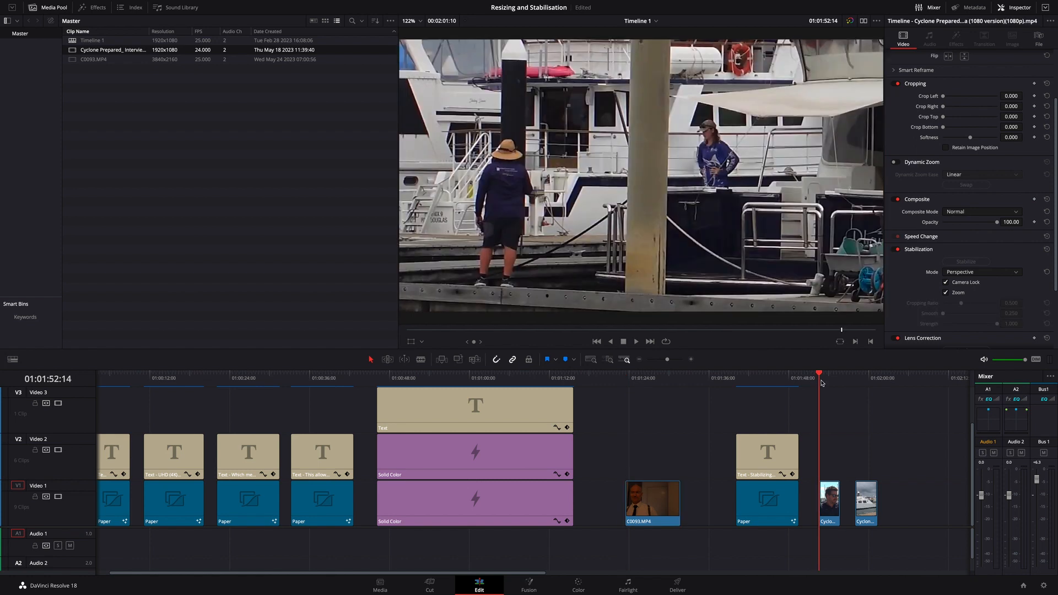
{"action": "left_click_drag", "start_coordinate": [826, 383], "coordinate": [624, 380]}
{"action": "left_click", "coordinate": [642, 491]}
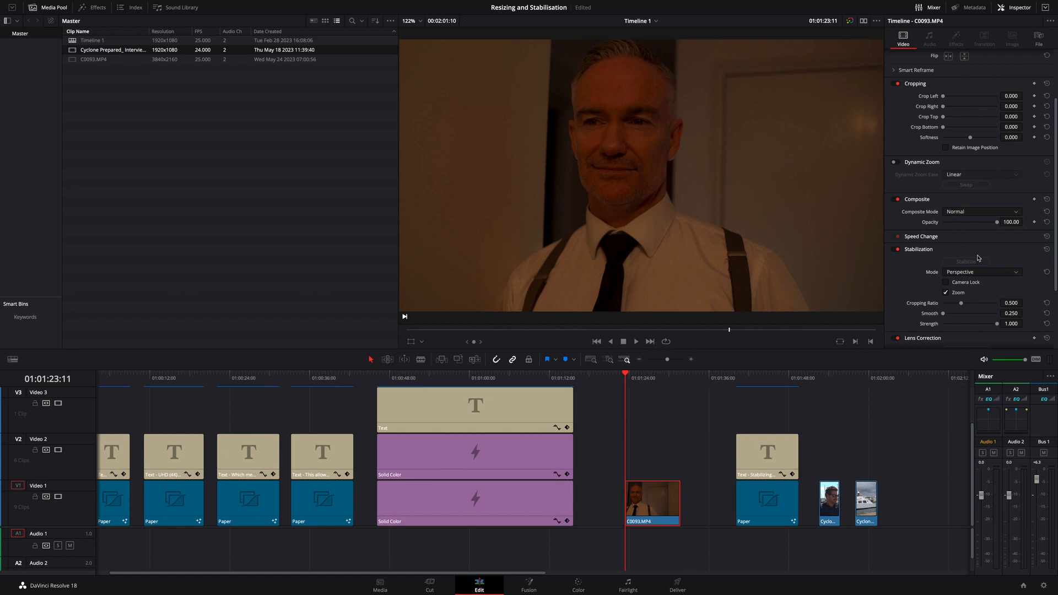
- Stabilize C0093.MP4 in Translation mode without Camera Lock and play back the result
{"action": "scroll", "coordinate": [1016, 252], "scroll_direction": "down", "scroll_amount": 2}
{"action": "left_click", "coordinate": [983, 223]}
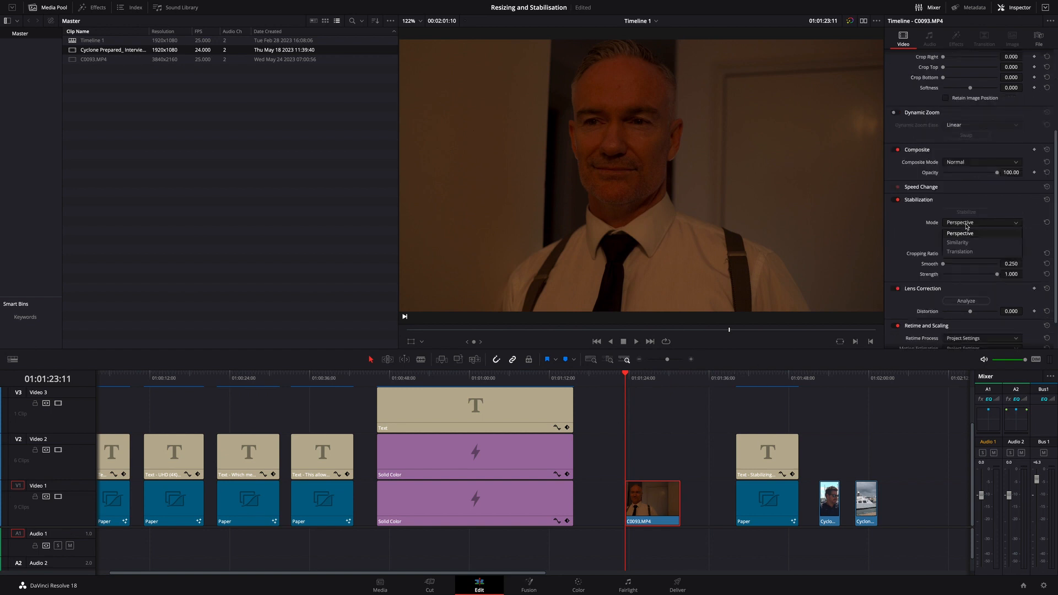
{"action": "left_click", "coordinate": [969, 253]}
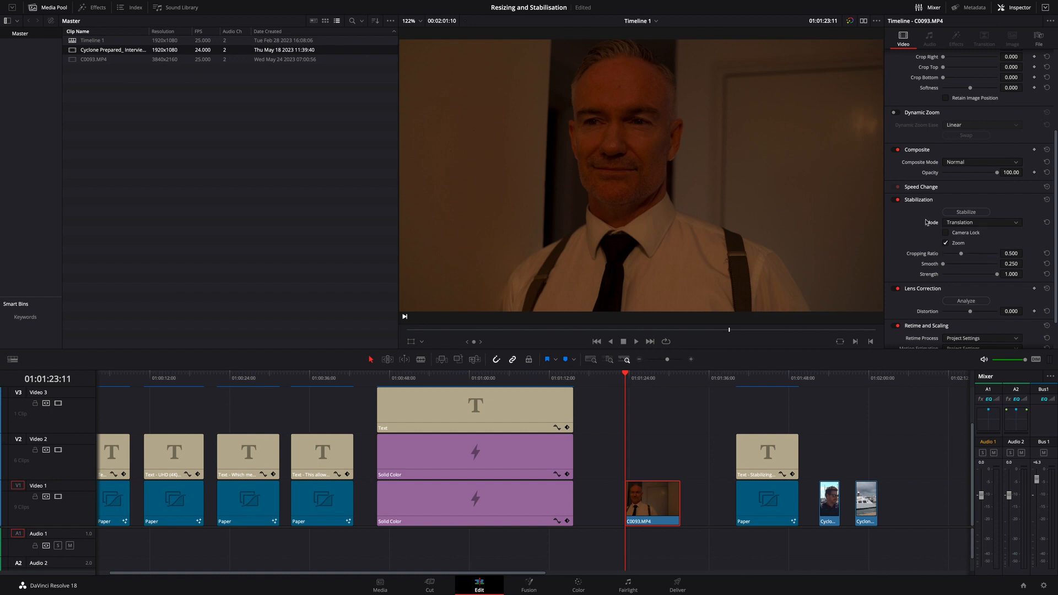
{"action": "left_click", "coordinate": [961, 213]}
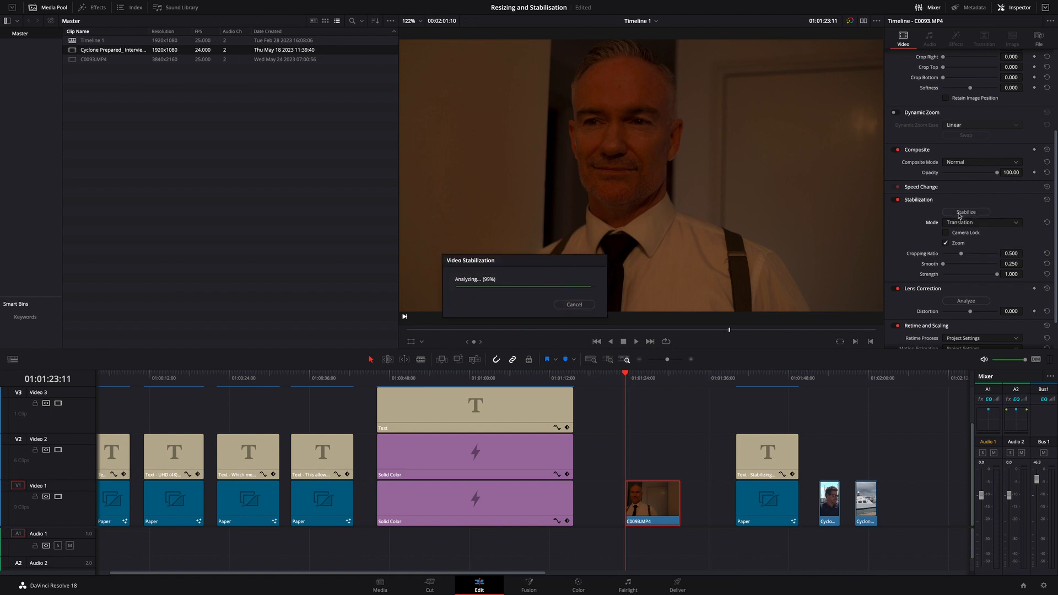
{"action": "key", "text": "space"}
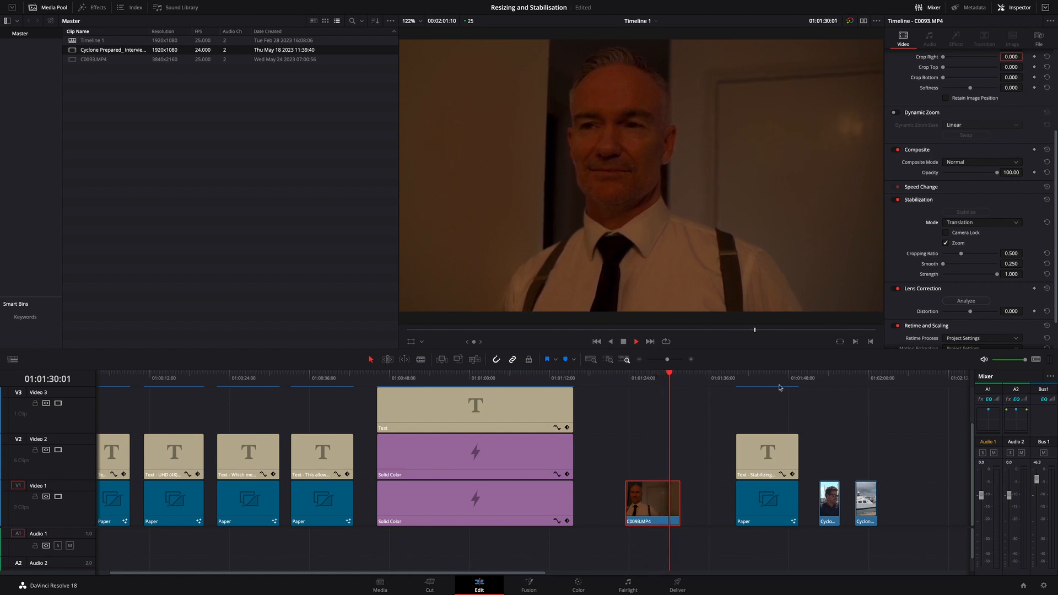
{"action": "left_click", "coordinate": [676, 377]}
- Stabilize C0093.MP4 again in Translation mode with Camera Lock enabled and review the result with the viewer at 116%
{"action": "key", "text": "Up"}
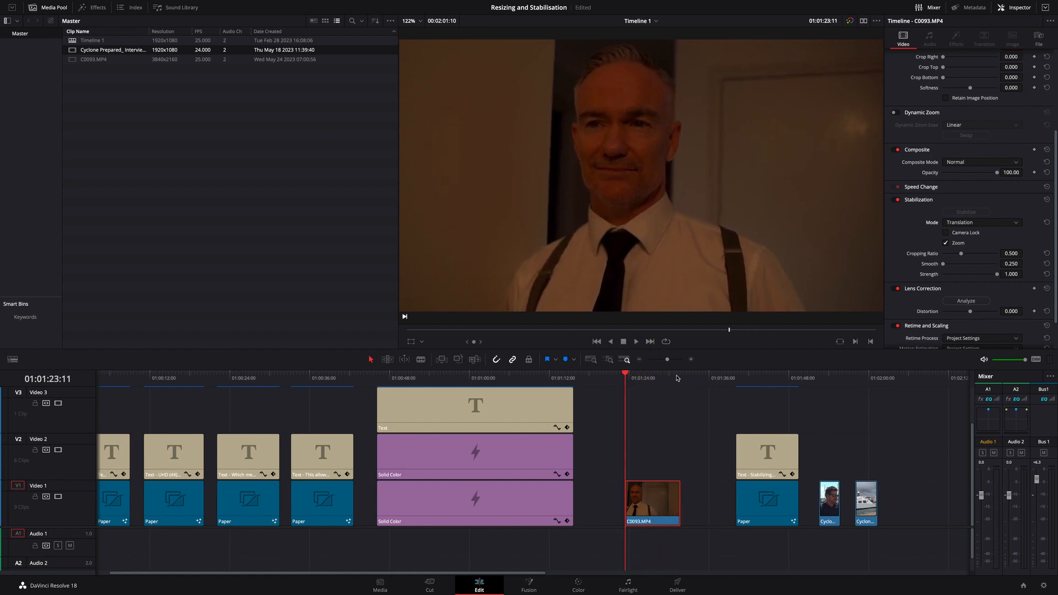
{"action": "left_click", "coordinate": [948, 233]}
{"action": "left_click", "coordinate": [974, 214]}
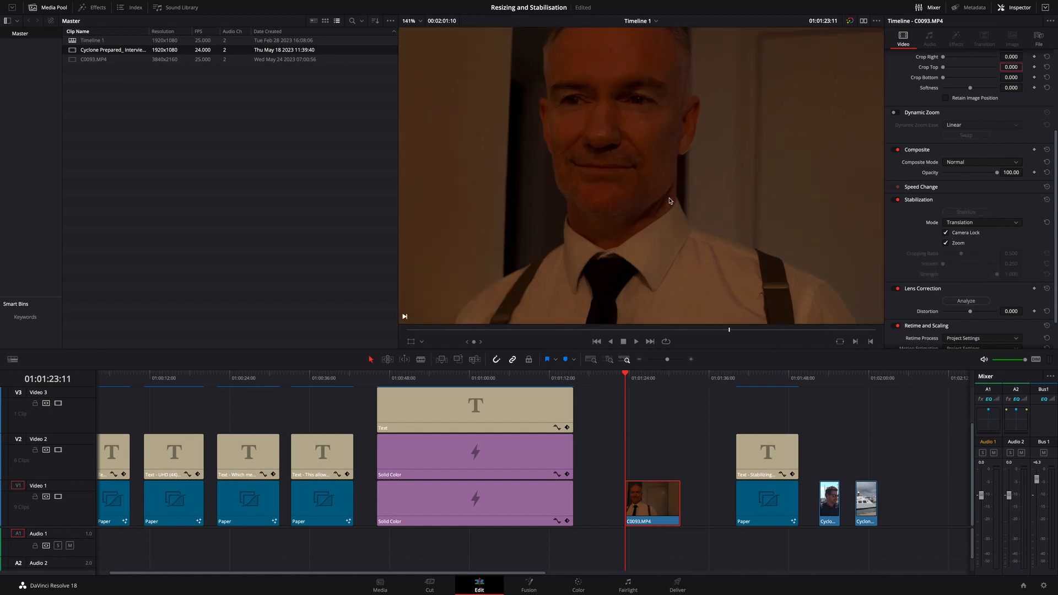
{"action": "scroll", "coordinate": [678, 199], "scroll_direction": "down", "scroll_amount": 1}
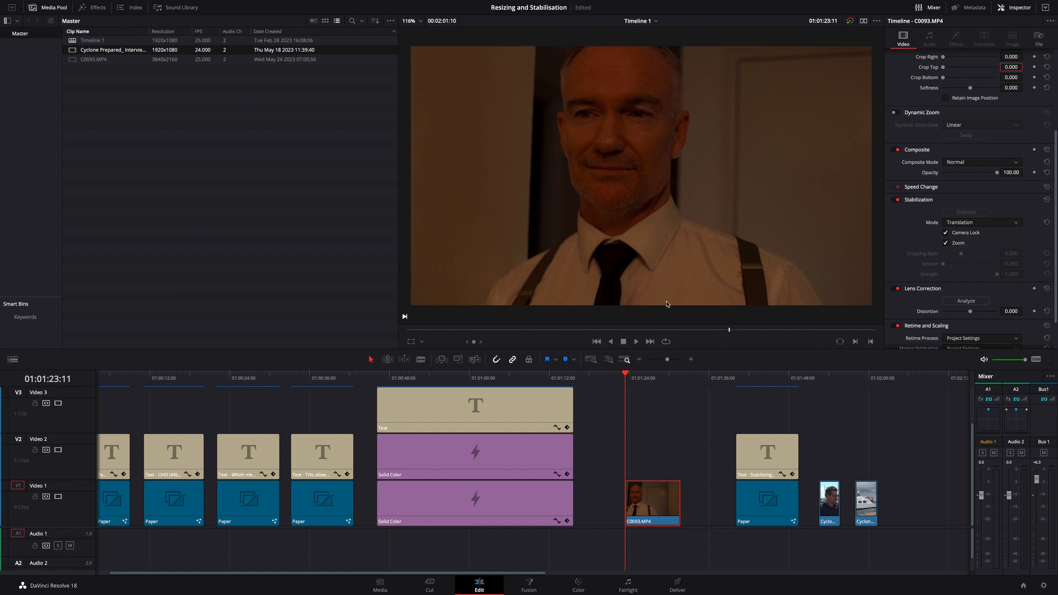
{"action": "key", "text": "space"}
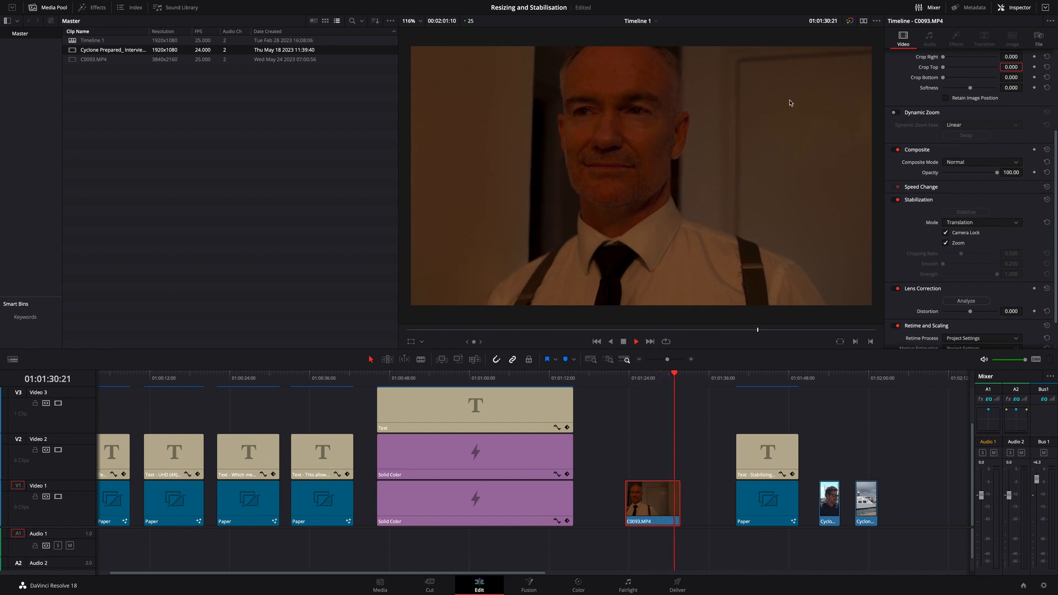
{"action": "left_click_drag", "start_coordinate": [664, 379], "coordinate": [644, 379]}
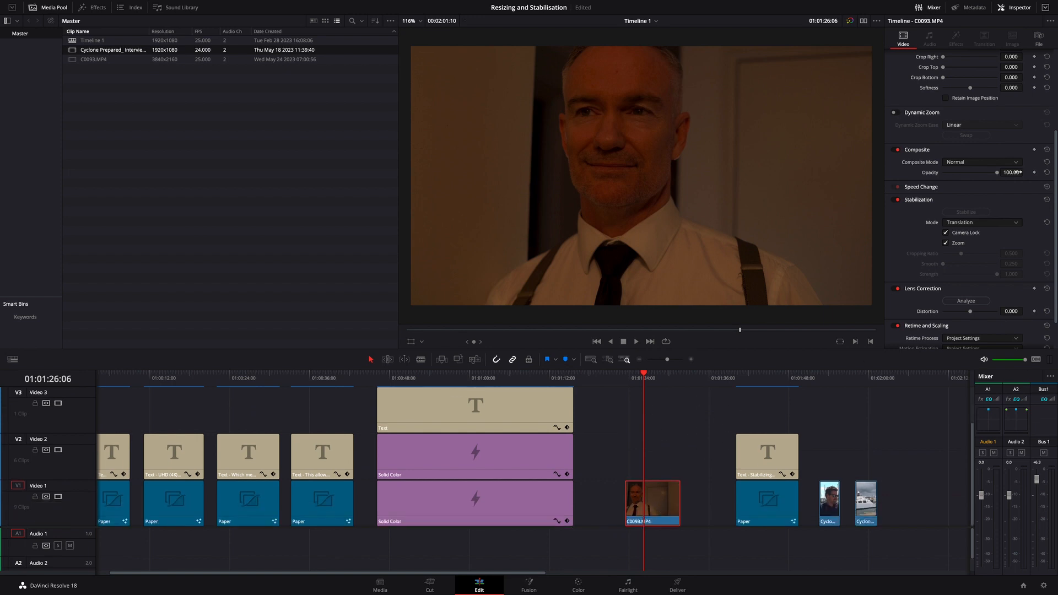
- Turn off Zoom, stabilize C0093.MP4 again in Translation mode with Camera Lock, and play the clip from its start
{"action": "left_click", "coordinate": [1046, 222]}
{"action": "left_click", "coordinate": [973, 224]}
{"action": "left_click", "coordinate": [964, 242]}
{"action": "left_click", "coordinate": [1011, 204]}
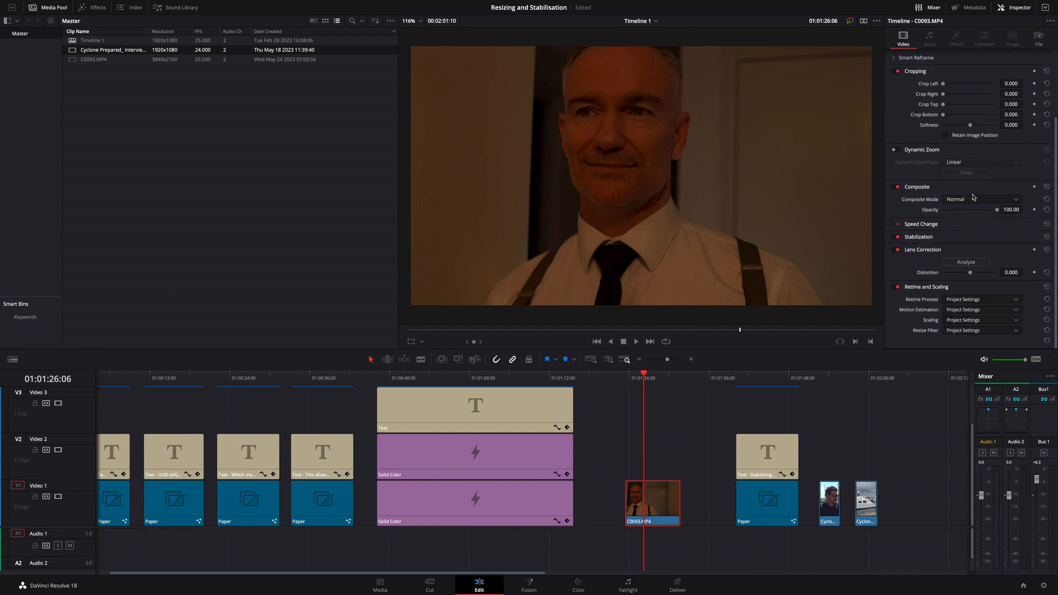
{"action": "left_click", "coordinate": [917, 237]}
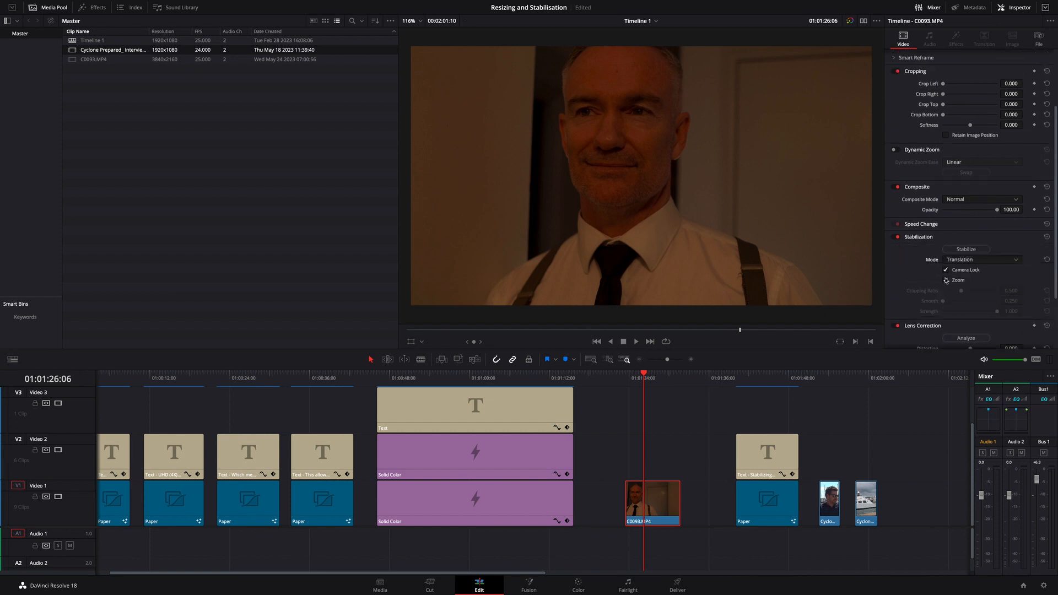
{"action": "left_click", "coordinate": [966, 250]}
{"action": "left_click", "coordinate": [625, 377]}
{"action": "key", "text": "space"}
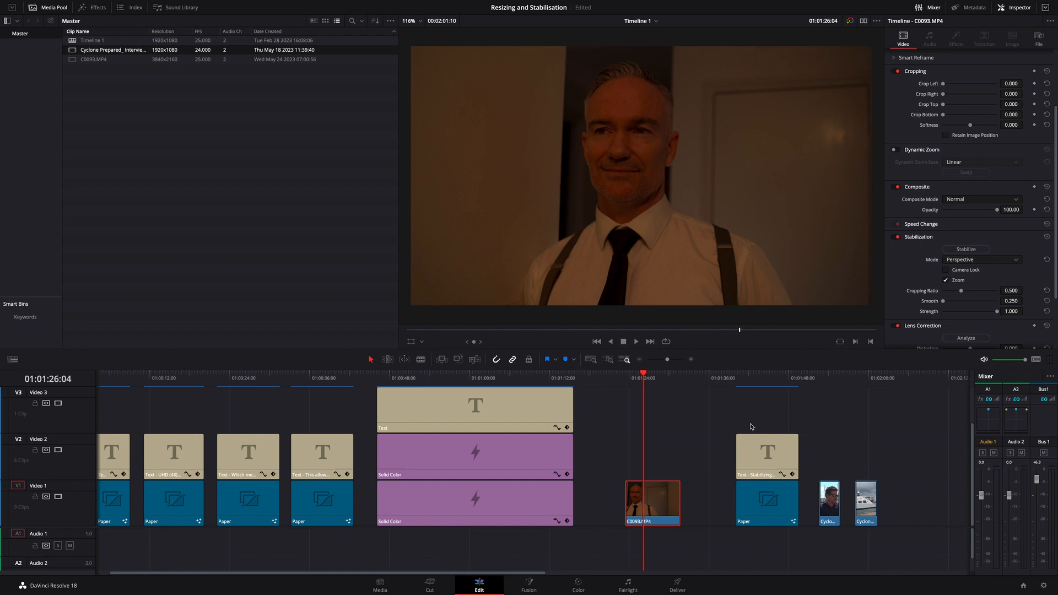
- Reset the stabilization of the first harbour clip and play back its original shaky footage
{"action": "left_click", "coordinate": [832, 501]}
{"action": "left_click", "coordinate": [1047, 237]}
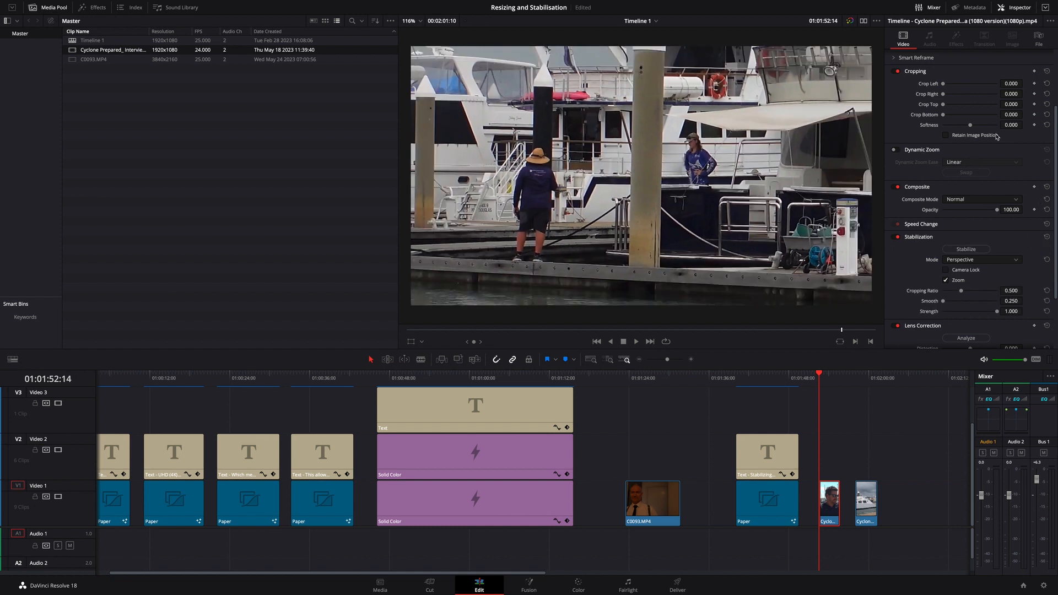
{"action": "key", "text": "space"}
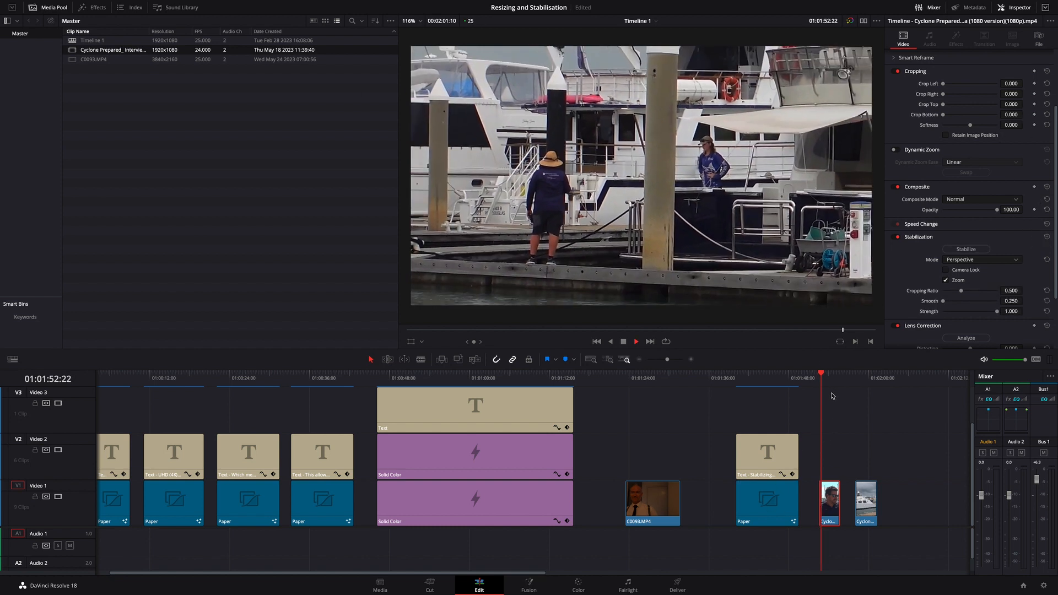
{"action": "key", "text": "space"}
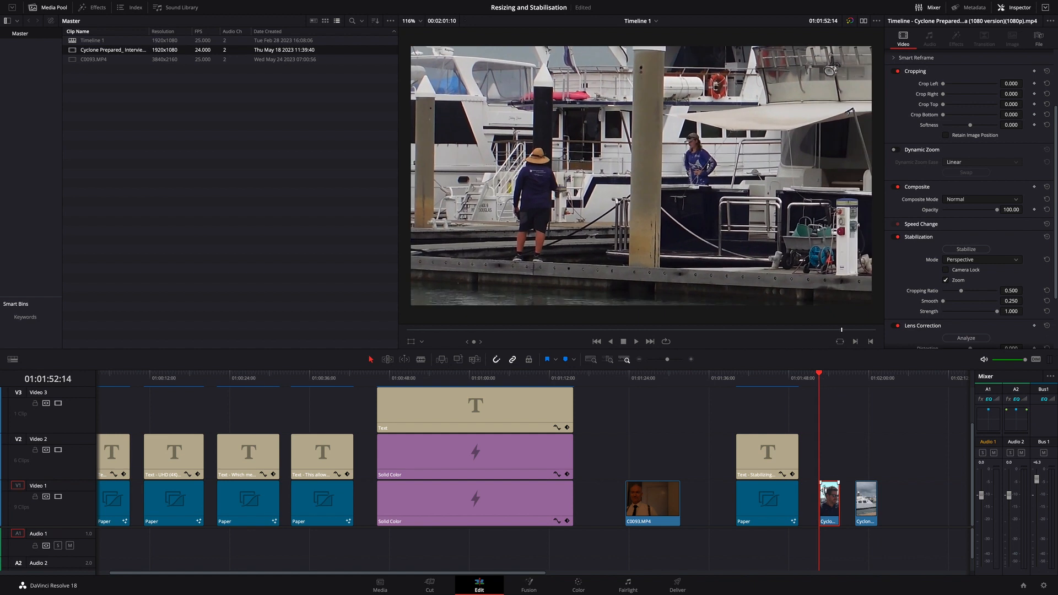
- Stabilize the first harbour clip in Perspective mode without Camera Lock and play back the result
{"action": "left_click", "coordinate": [971, 261]}
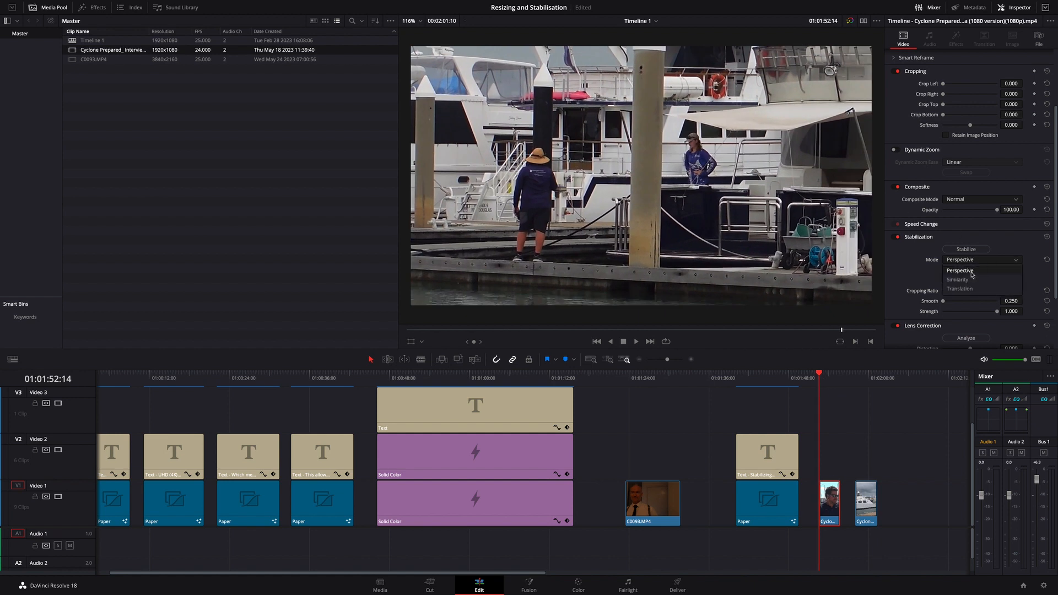
{"action": "left_click", "coordinate": [973, 272]}
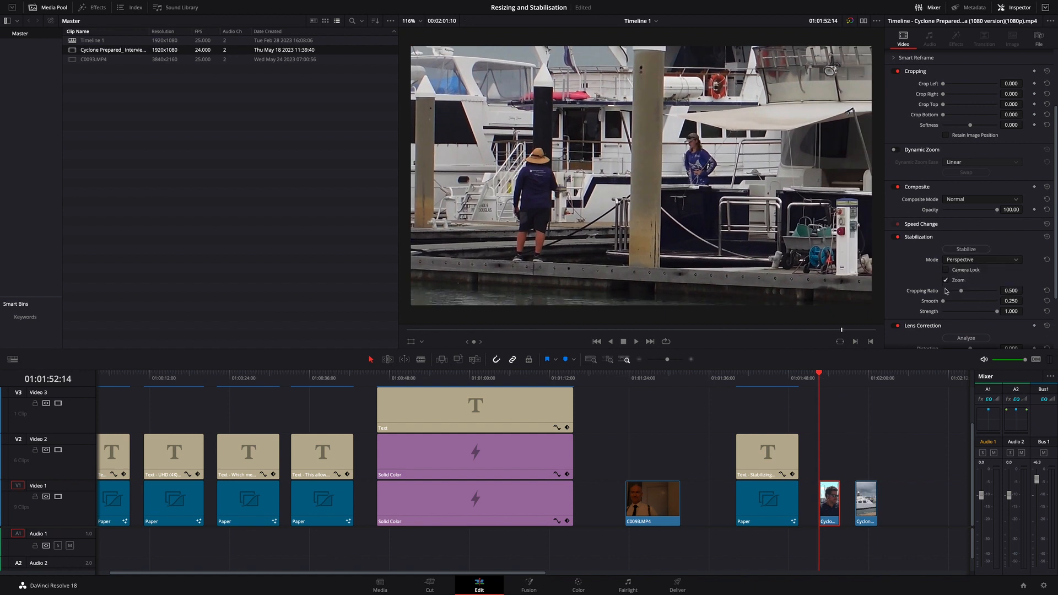
{"action": "left_click", "coordinate": [967, 249]}
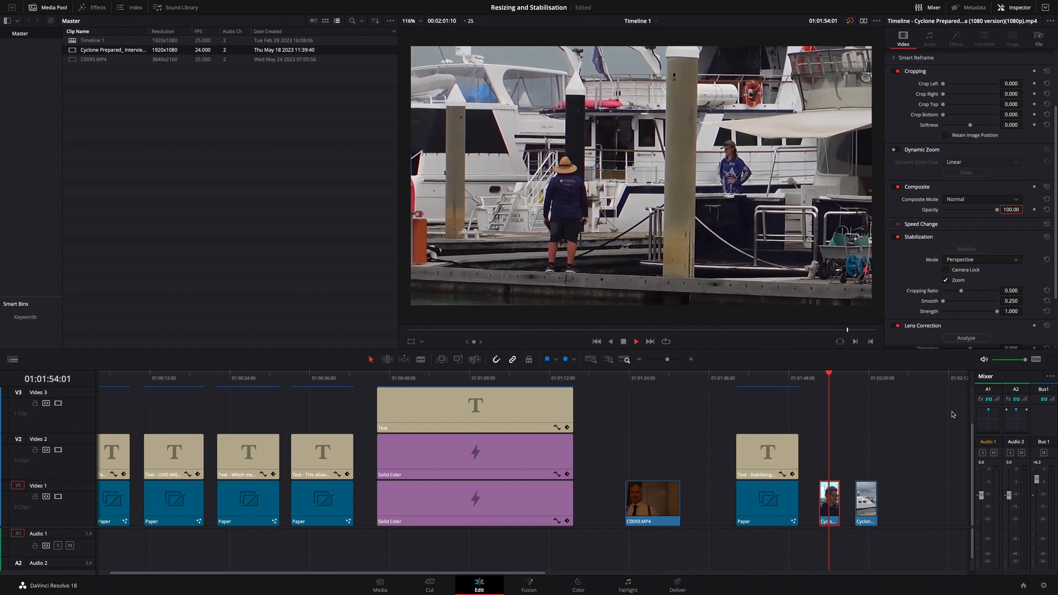
{"action": "key", "text": "space"}
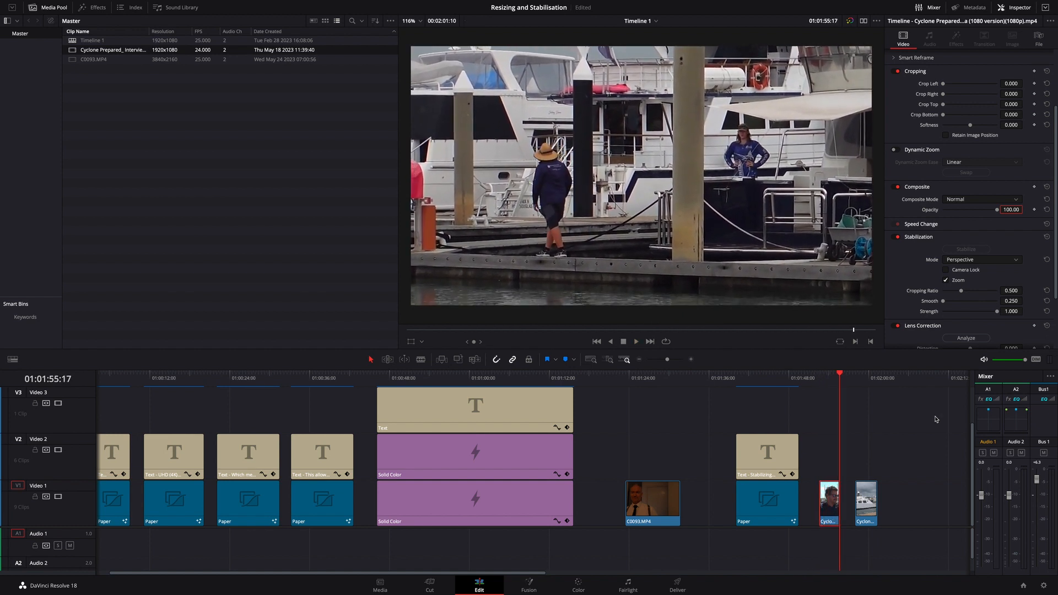
- Enable Camera Lock for the first harbour clip, stabilize it again in Perspective mode and play it from its start
{"action": "left_click", "coordinate": [819, 379]}
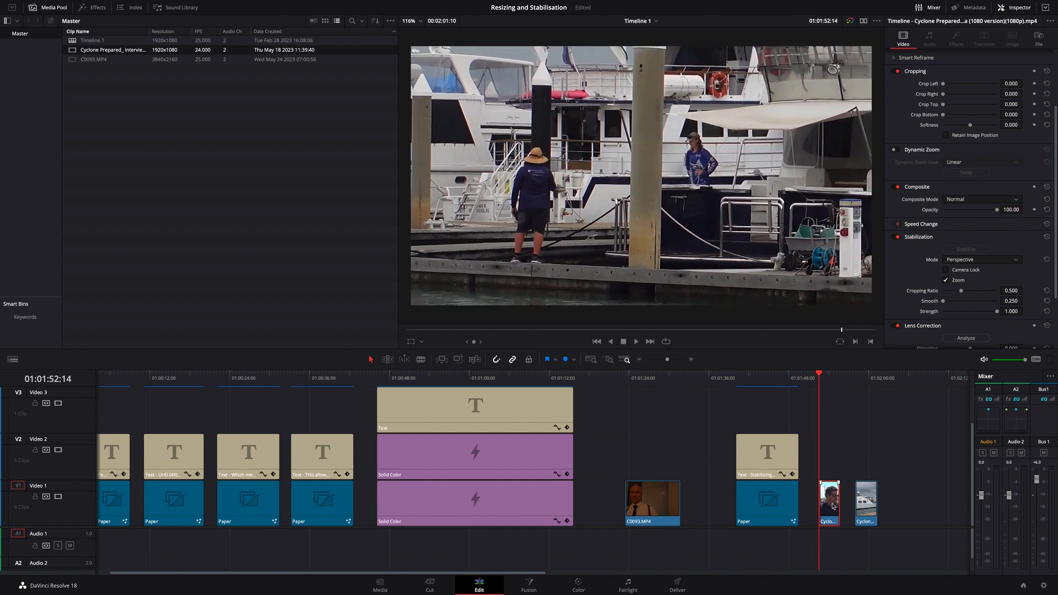
{"action": "left_click", "coordinate": [946, 270]}
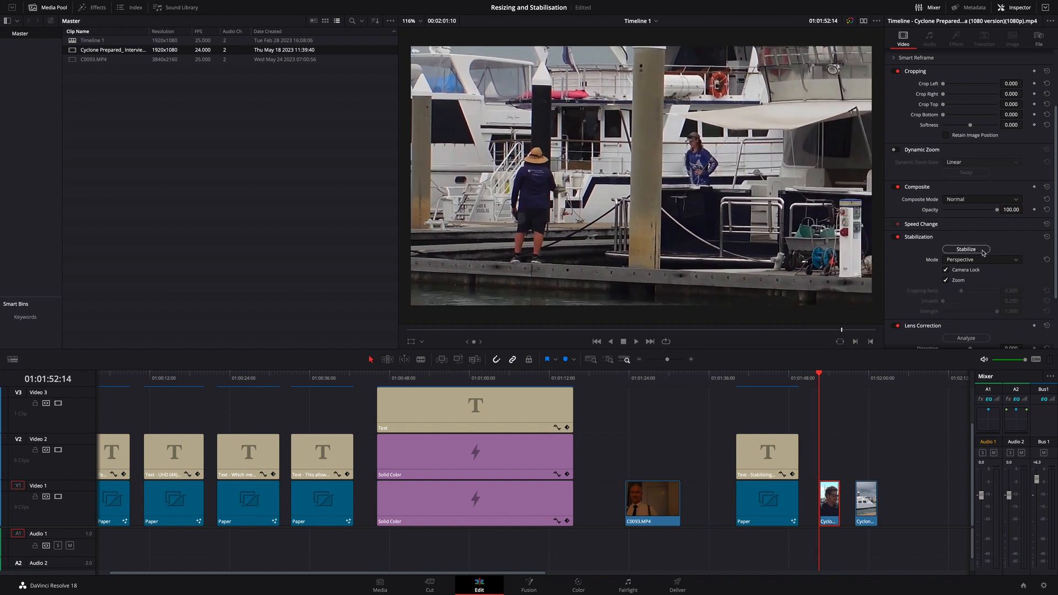
{"action": "key", "text": "space"}
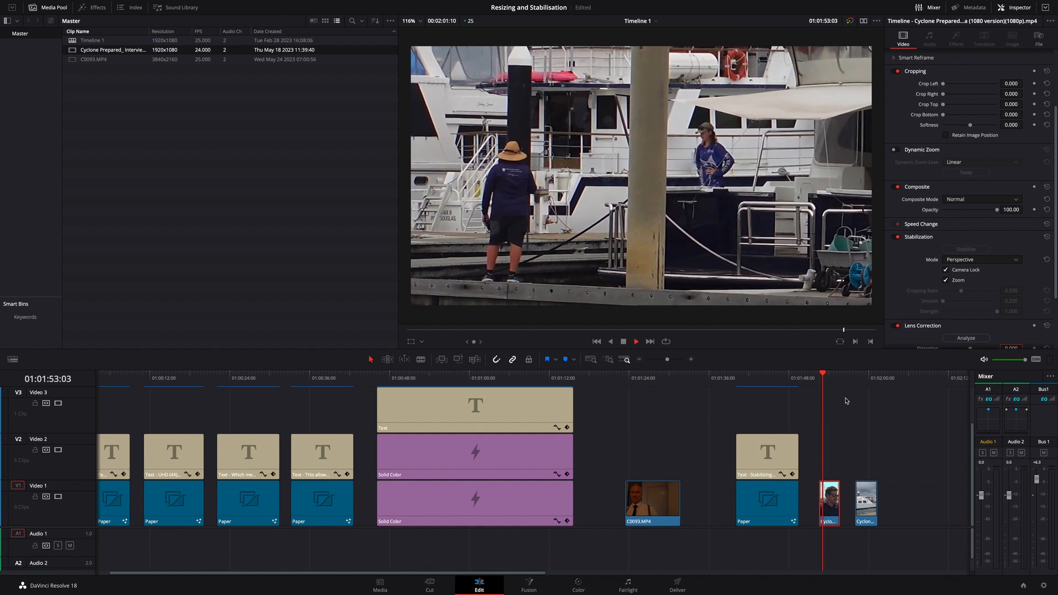